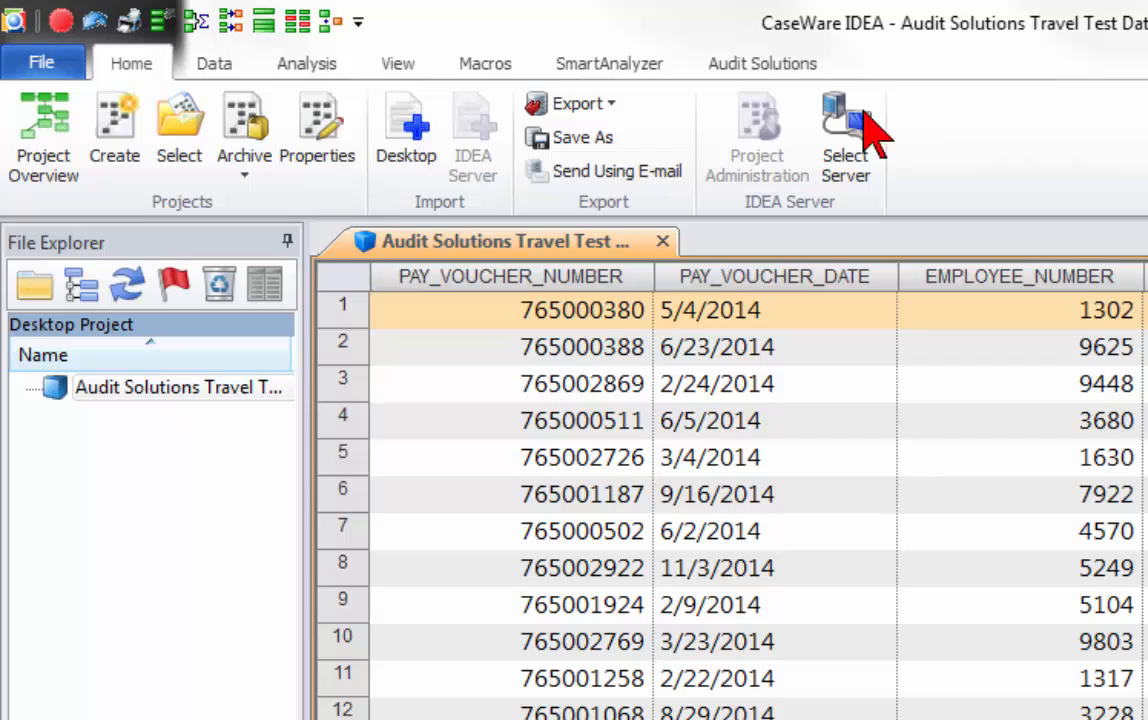
# Start the Travel 08 Delay in Submission analysis on the Audit Solutions Travel Test database with a threshold of 15 days.
pyautogui.click(750, 66)
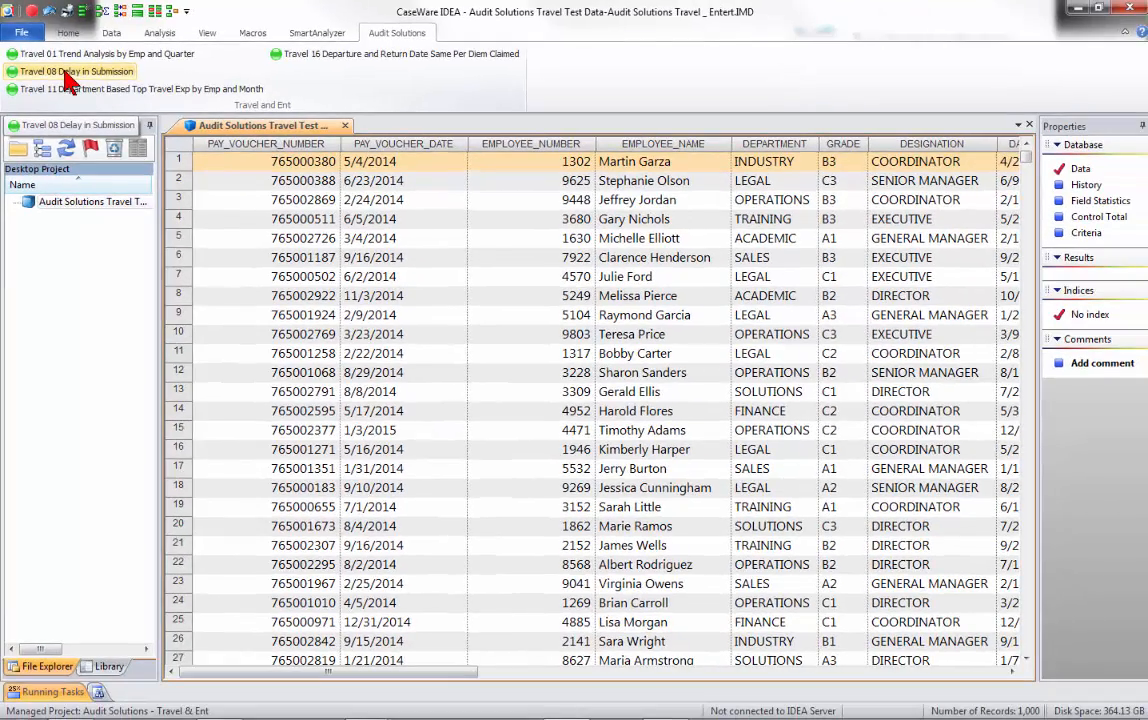
pyautogui.click(65, 74)
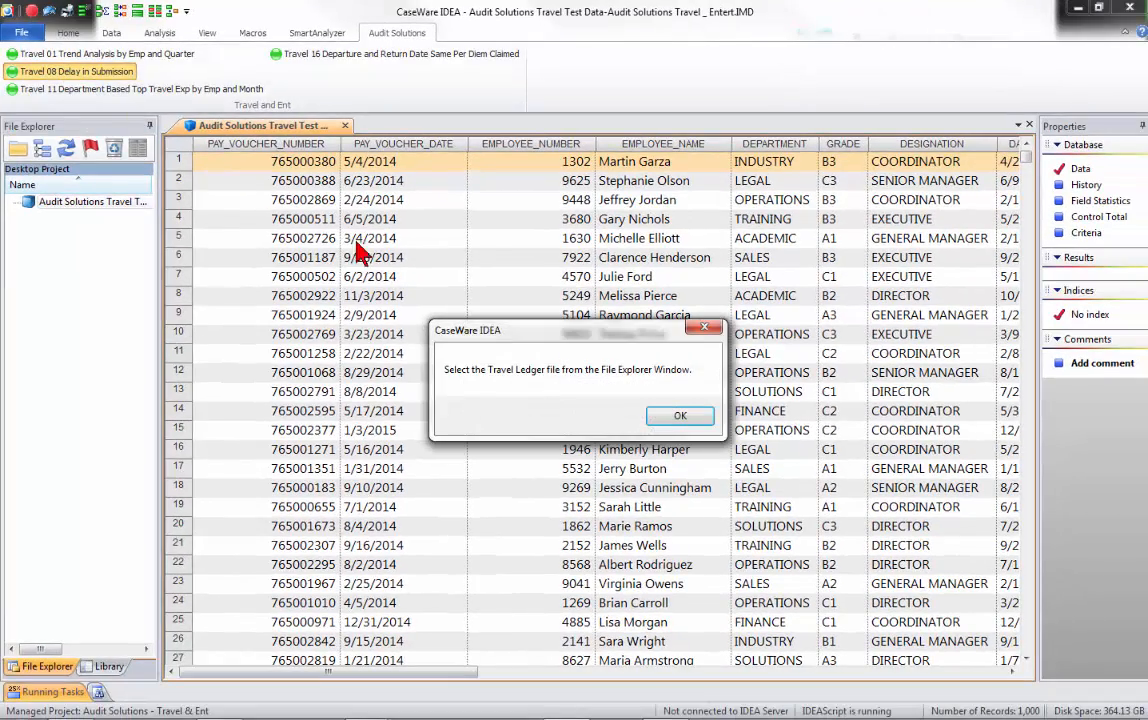
pyautogui.click(679, 416)
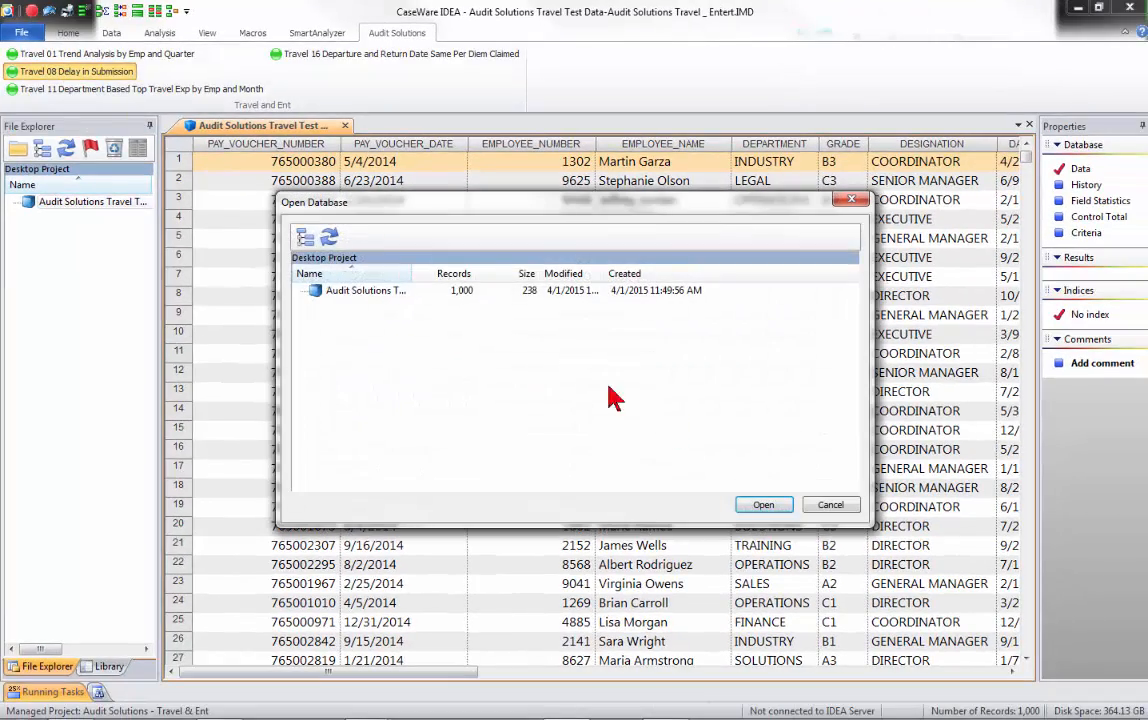
pyautogui.click(763, 504)
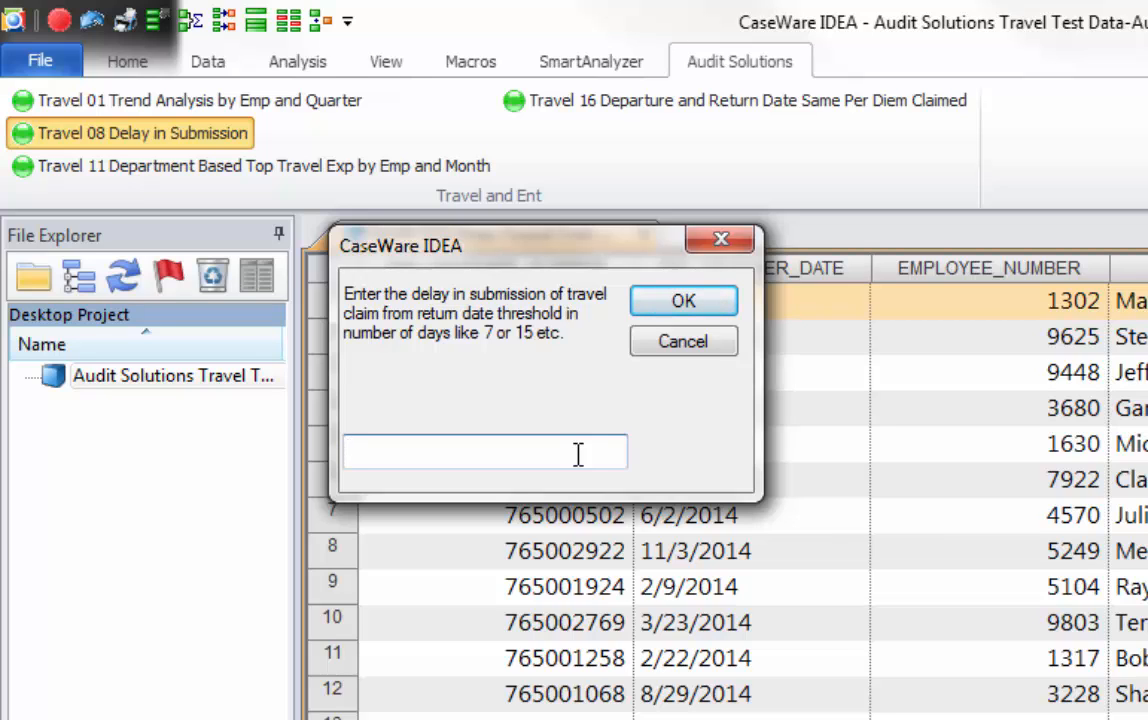
pyautogui.write('15')
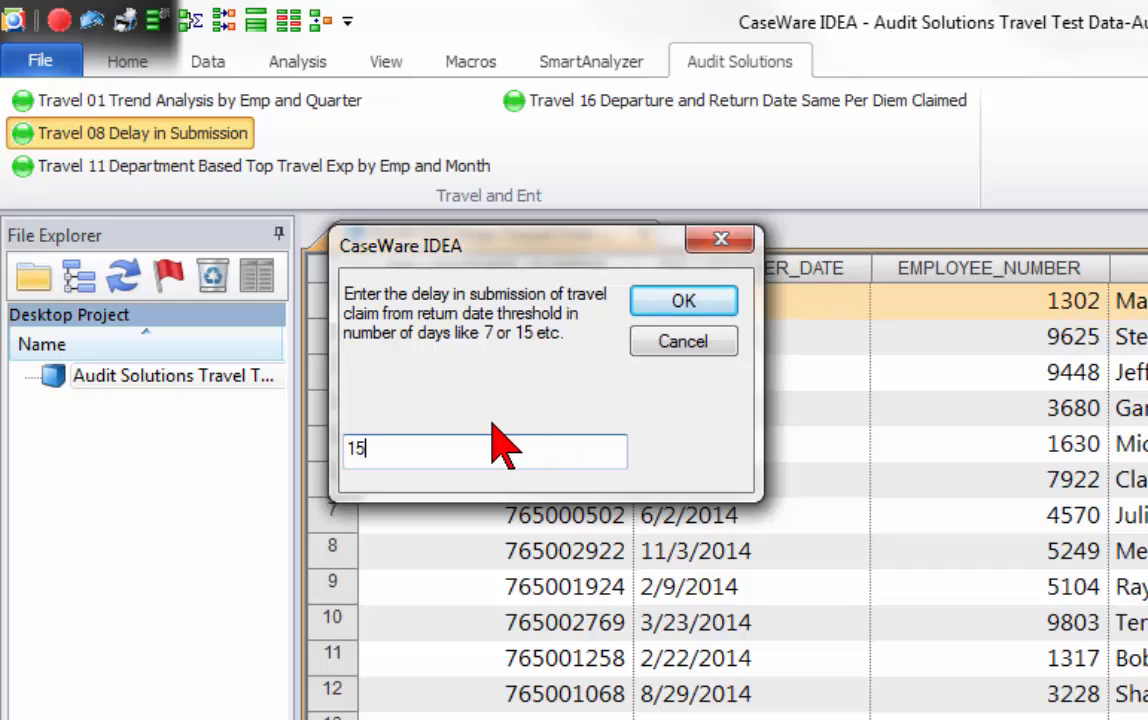
pyautogui.click(681, 302)
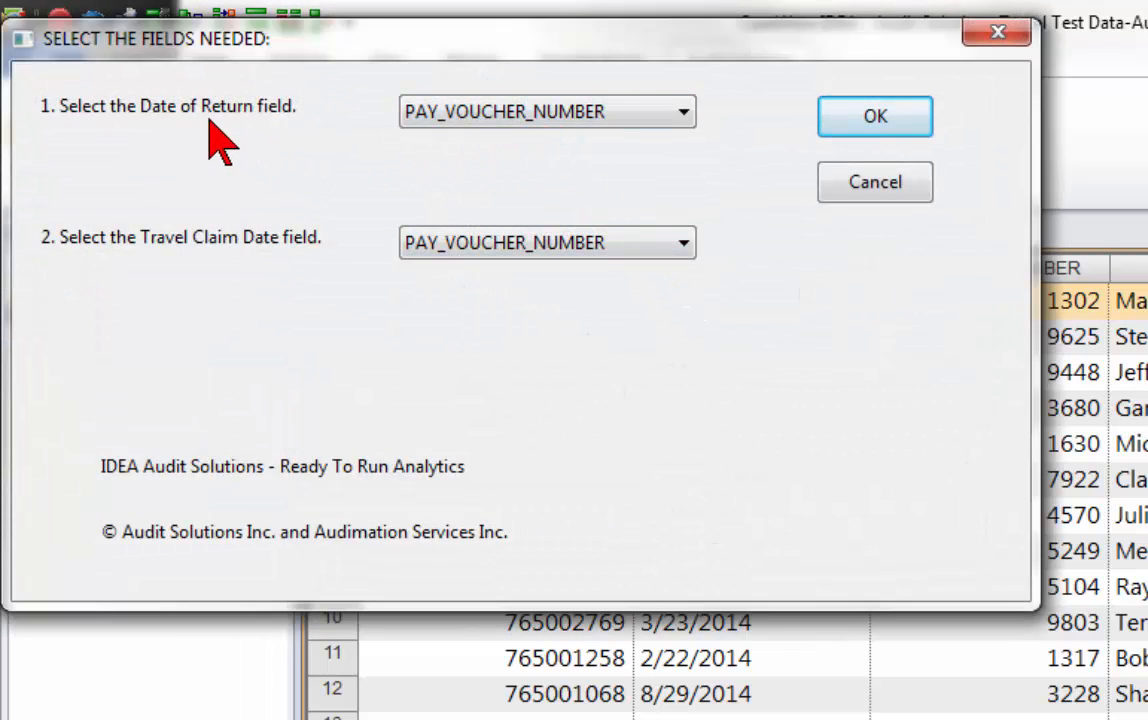
# Assign DATE_OF_RETURN as the Date of Return field and TRAVEL_CLAIM_DATE as the Travel Claim Date field, and run the analysis.
pyautogui.click(466, 113)
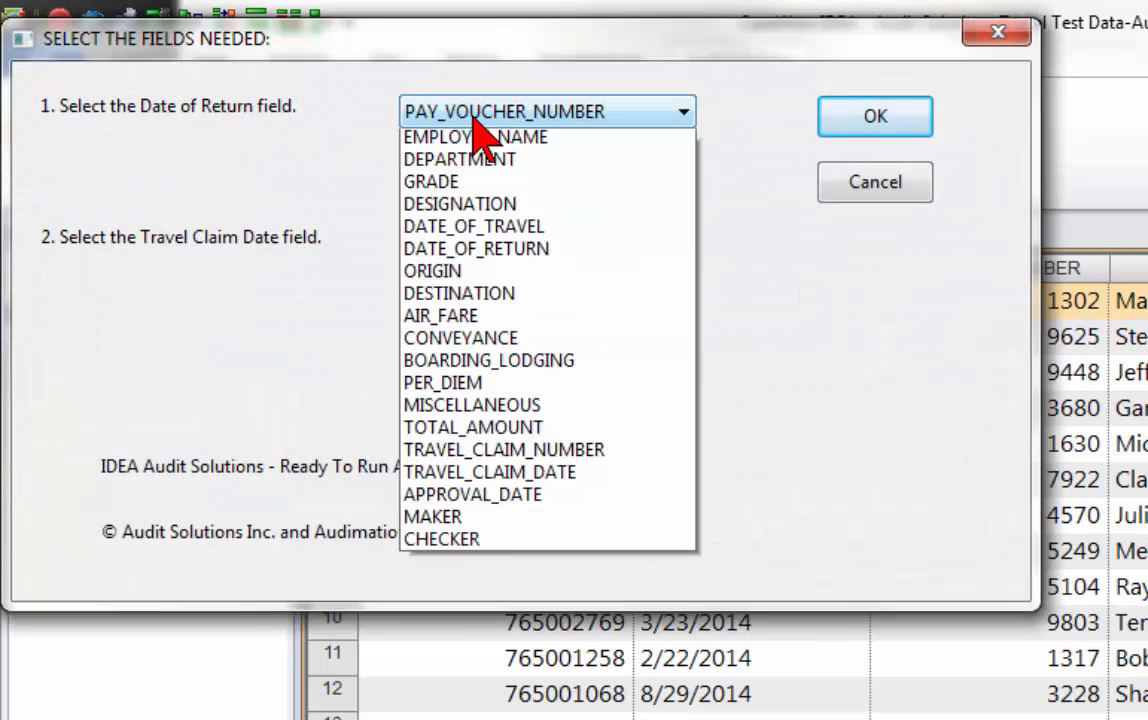
pyautogui.click(494, 318)
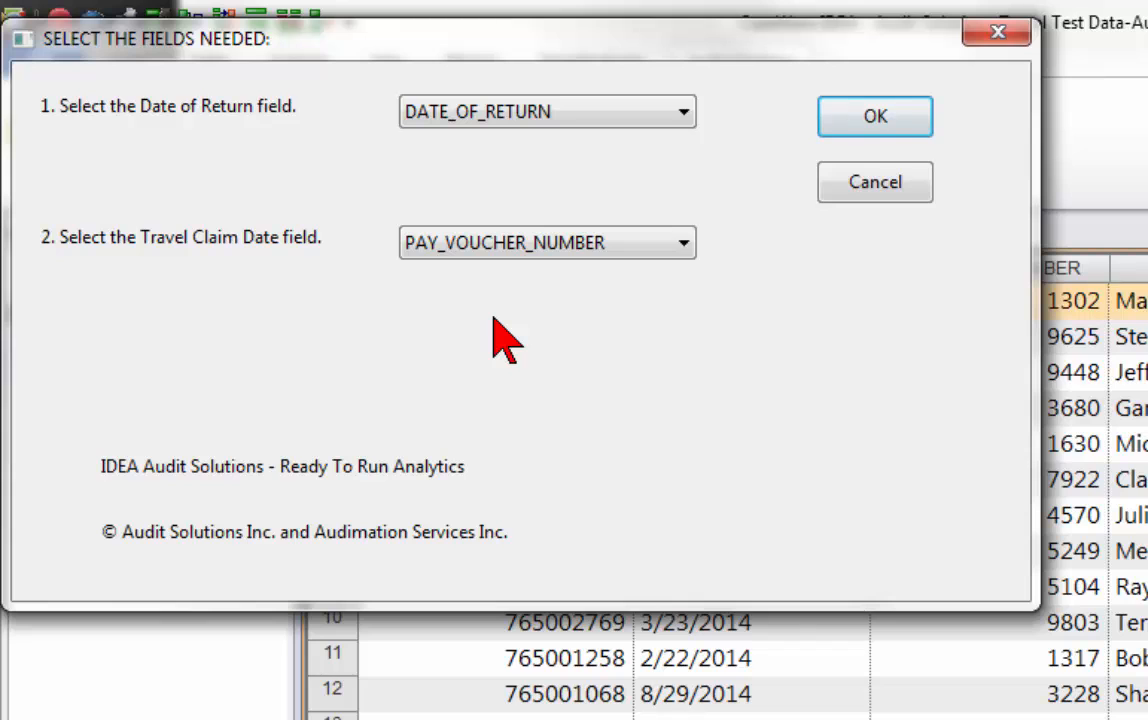
pyautogui.click(546, 244)
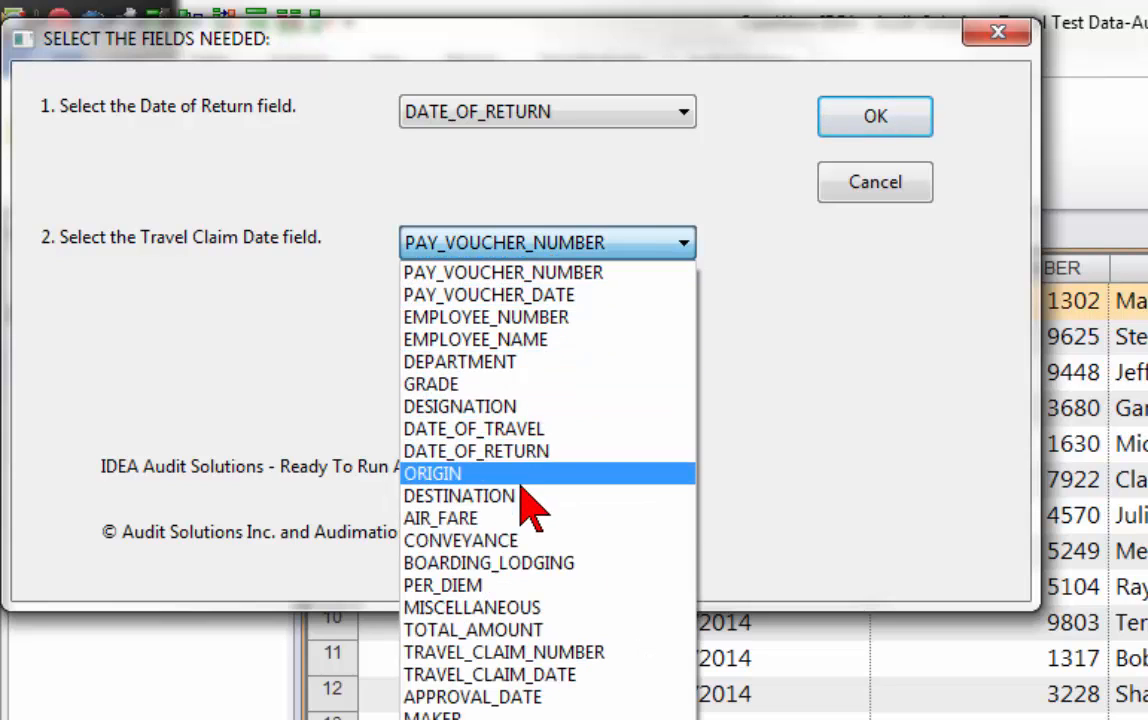
pyautogui.click(493, 674)
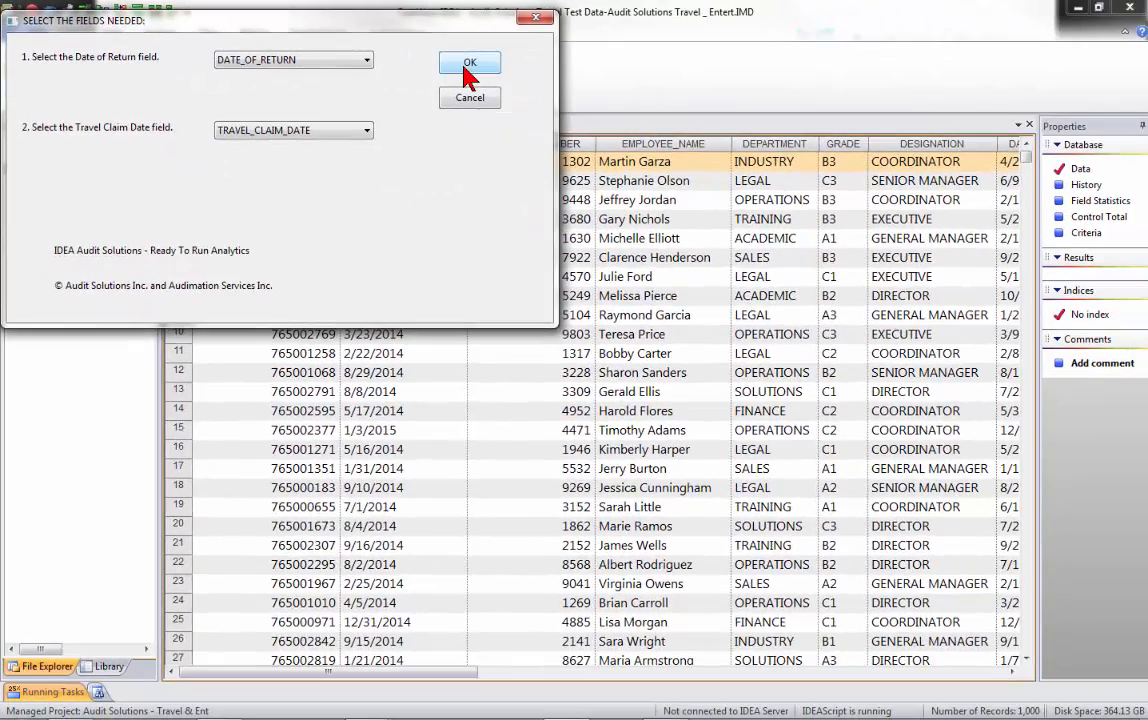
pyautogui.click(585, 82)
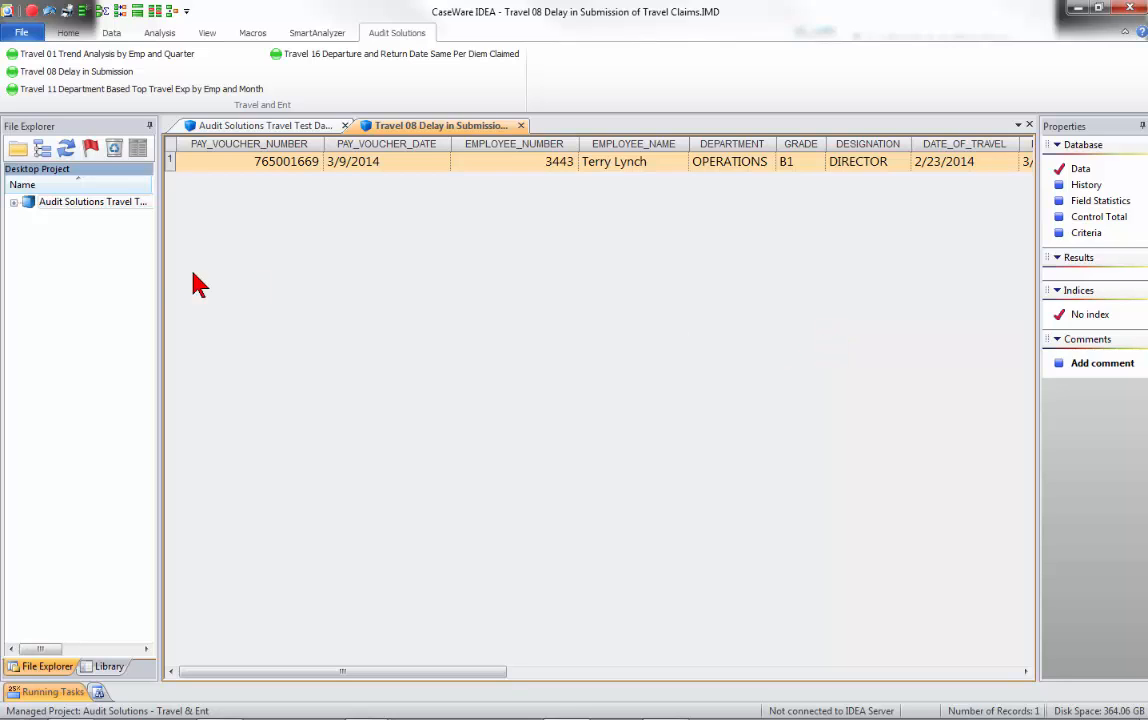
# Examine the Travel 08 result database in the project tree and its exported file in the current project library's Exports folder.
pyautogui.click(14, 204)
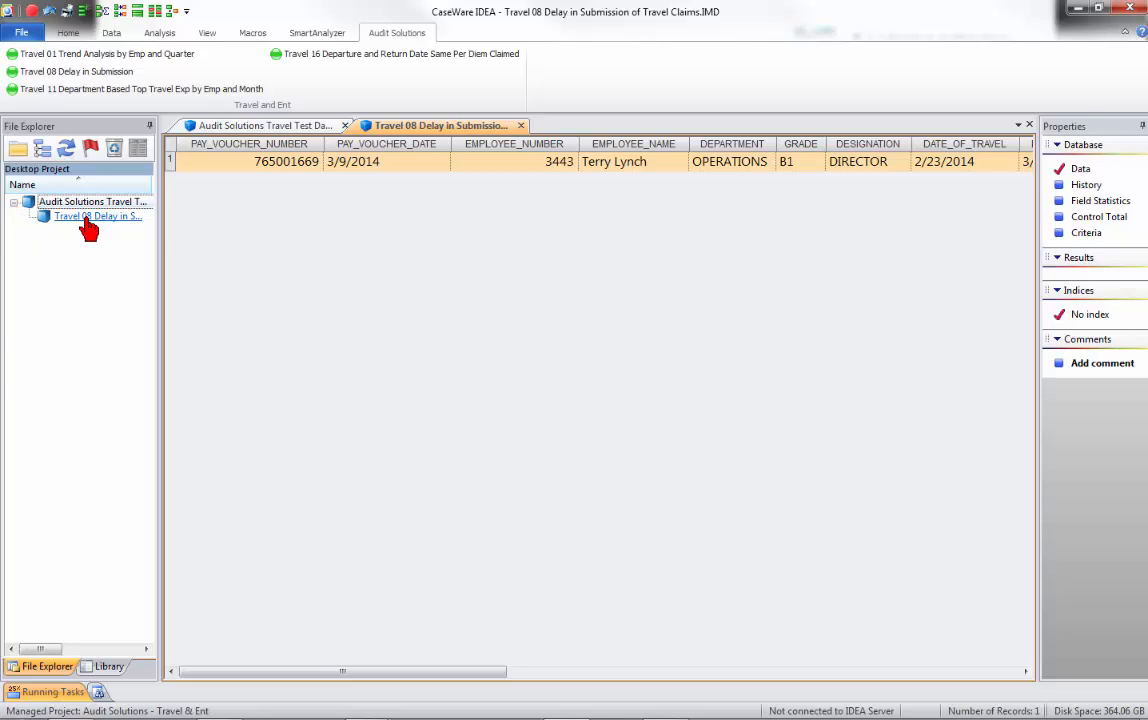
pyautogui.click(106, 667)
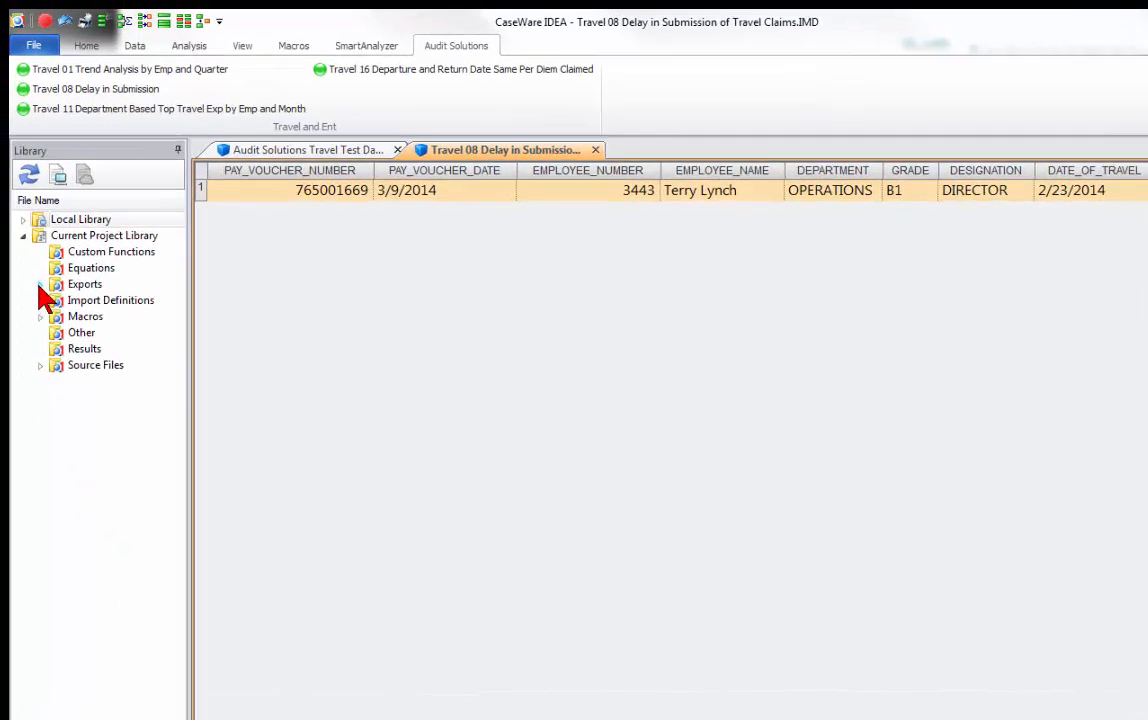
pyautogui.click(27, 245)
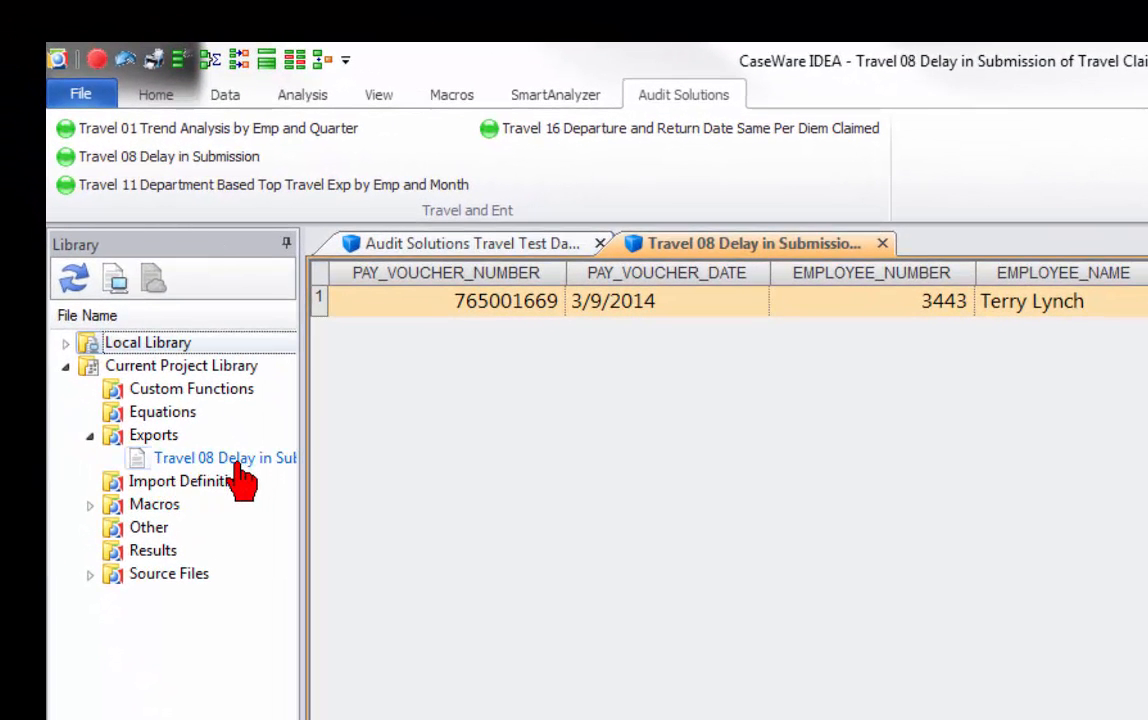
pyautogui.click(89, 435)
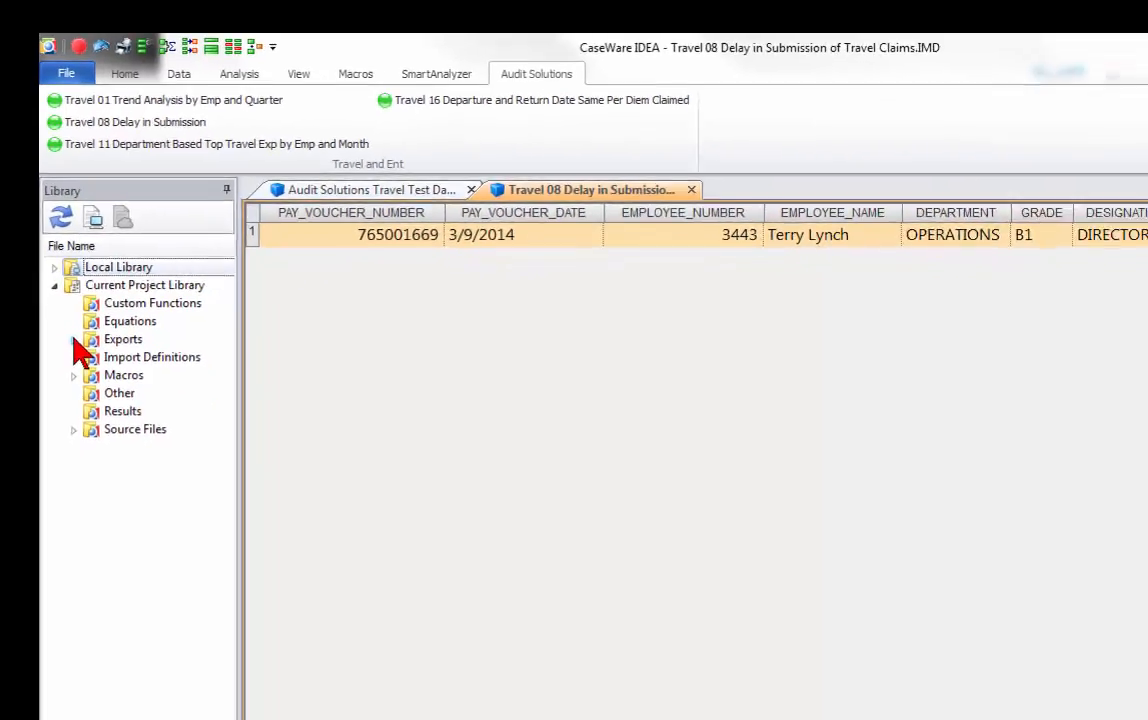
pyautogui.click(95, 668)
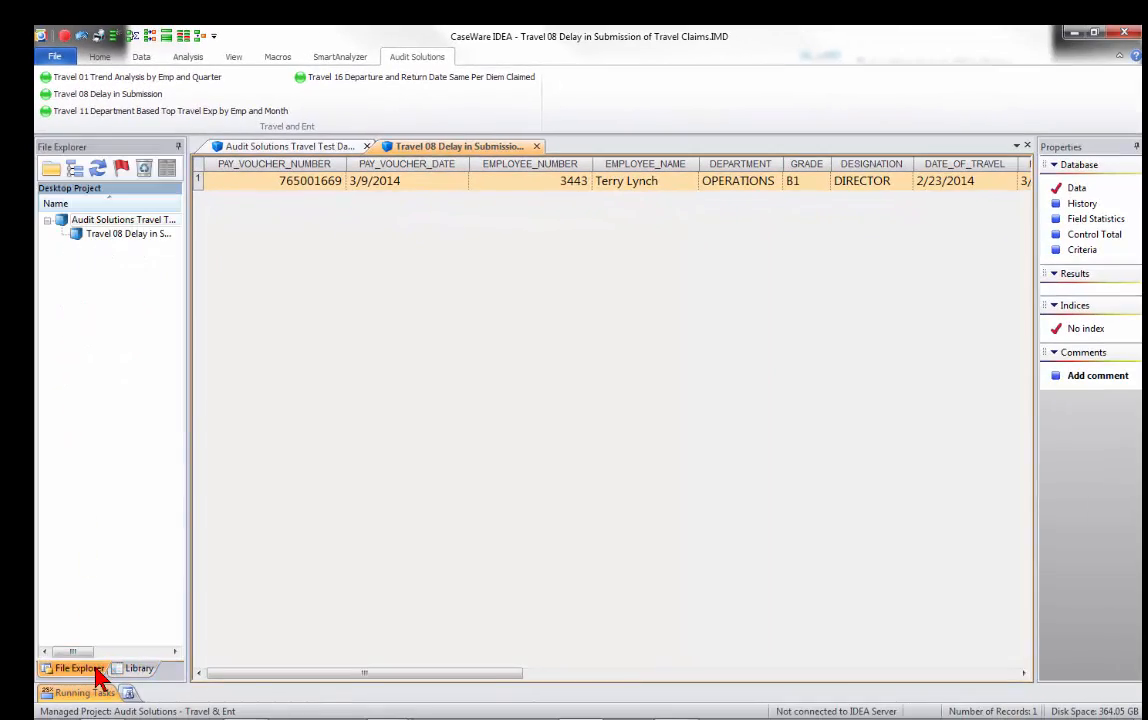
# Start the Travel 11 Department Based Top Travel Exp by Emp and Month analysis on the Audit Solutions Travel Test database.
pyautogui.click(290, 148)
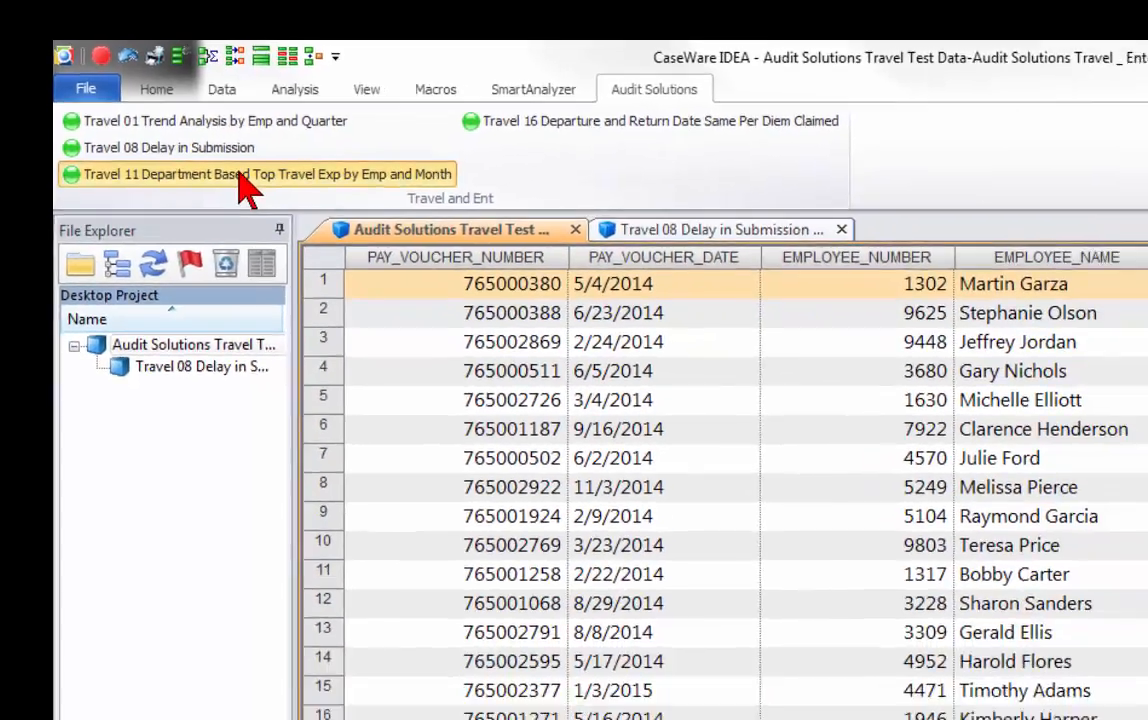
pyautogui.click(278, 200)
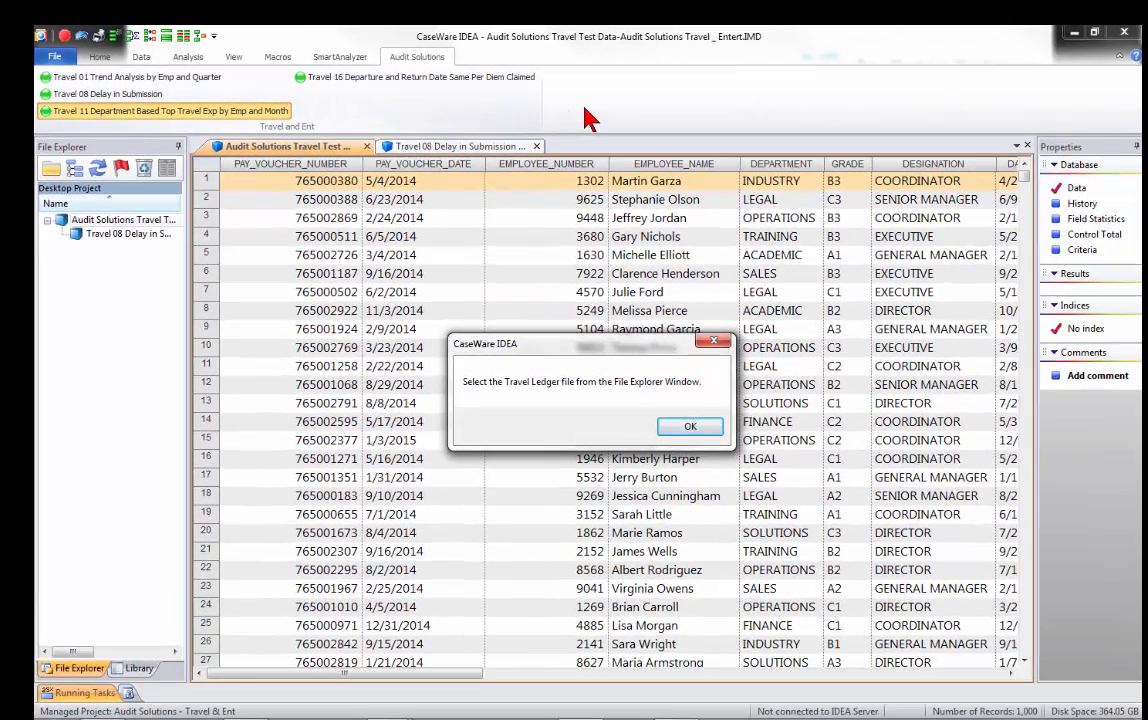
pyautogui.click(690, 427)
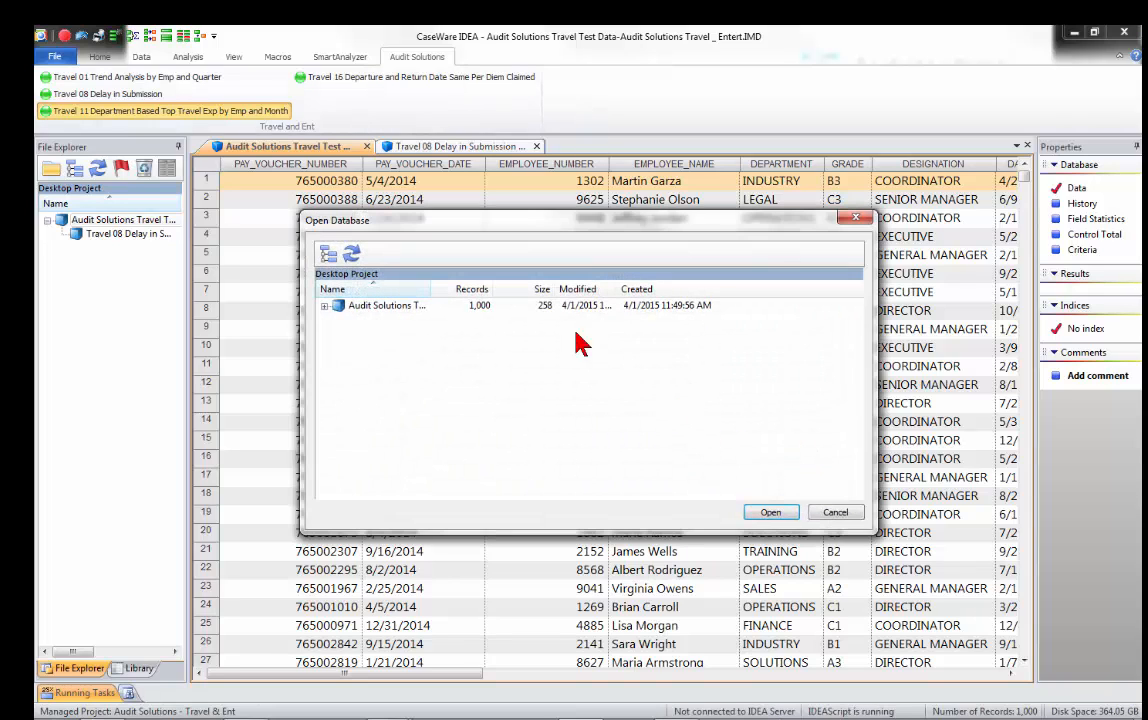
pyautogui.click(392, 308)
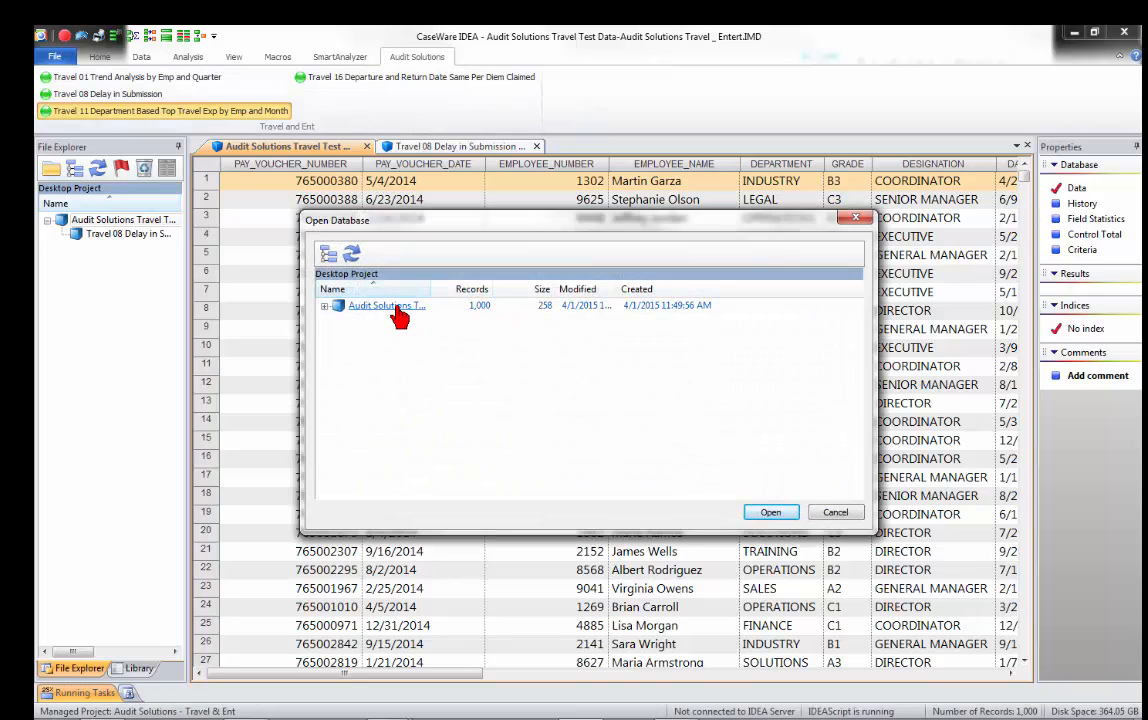
pyautogui.click(769, 514)
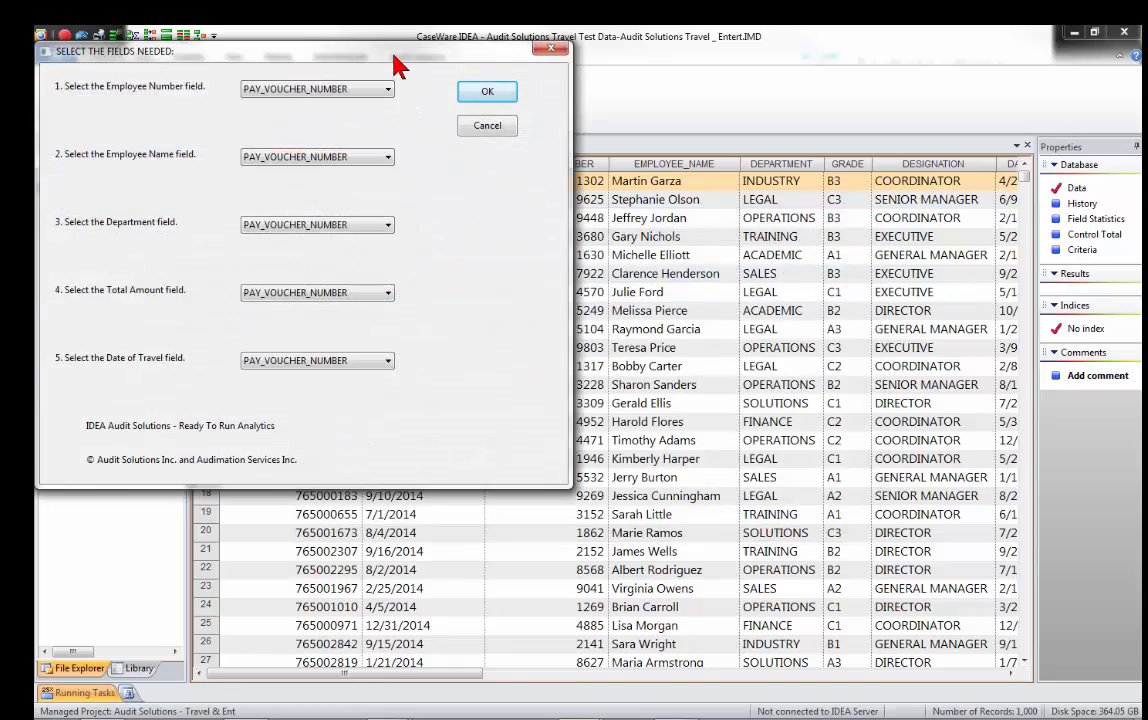
# Assign EMPLOYEE_NUMBER, EMPLOYEE_NAME and DEPARTMENT as the Employee Number, Employee Name and Department fields.
pyautogui.moveTo(397, 55); pyautogui.dragTo(490, 48)
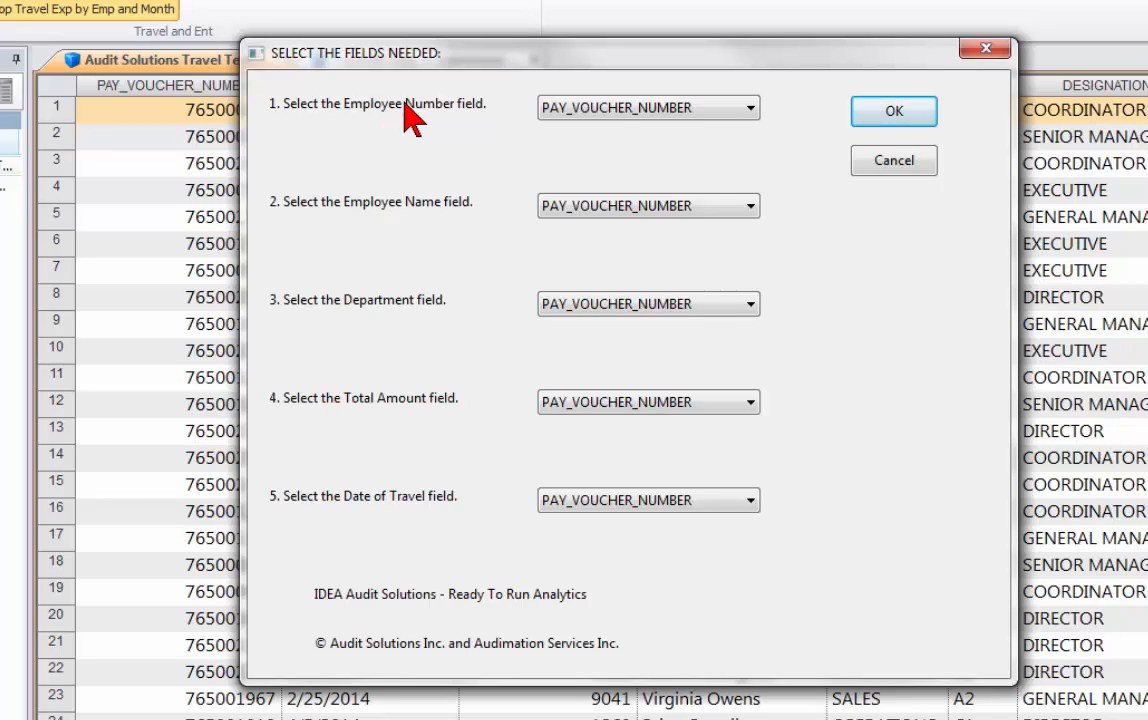
pyautogui.click(606, 110)
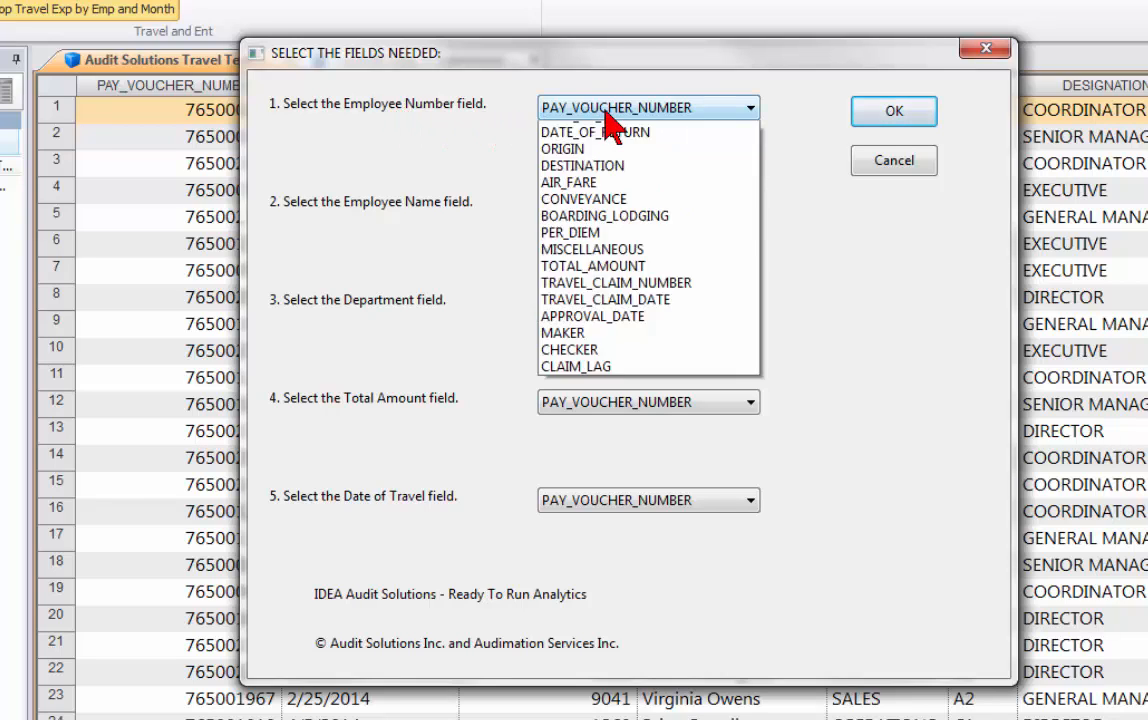
pyautogui.click(612, 160)
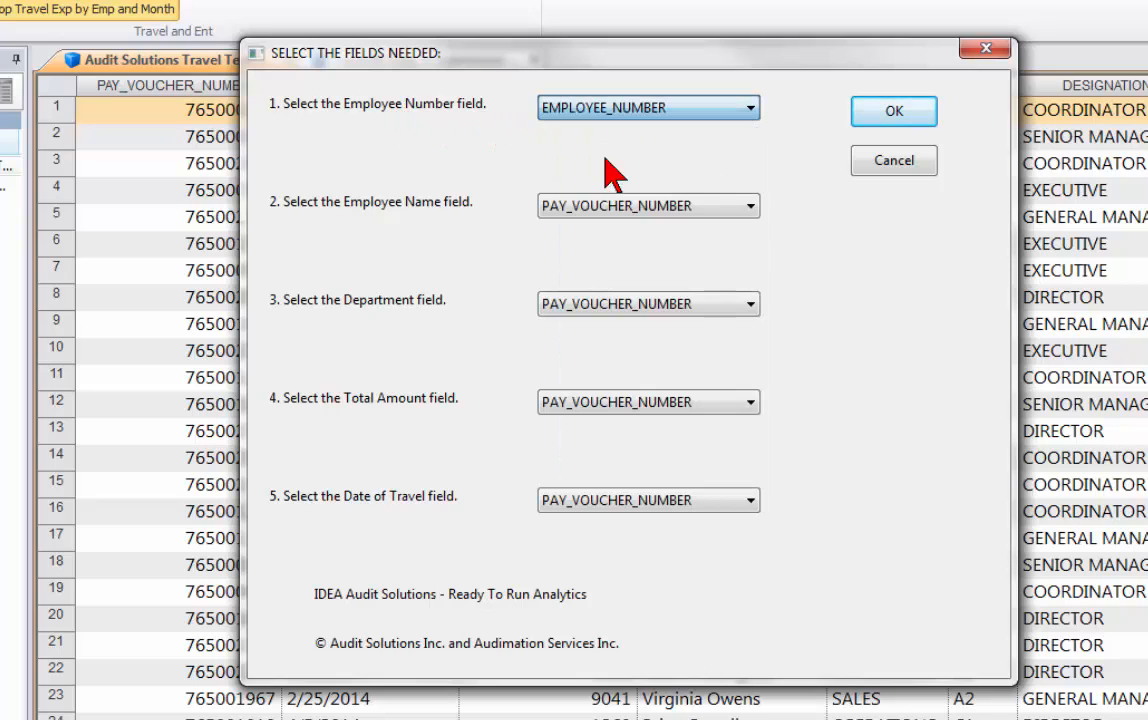
pyautogui.click(612, 212)
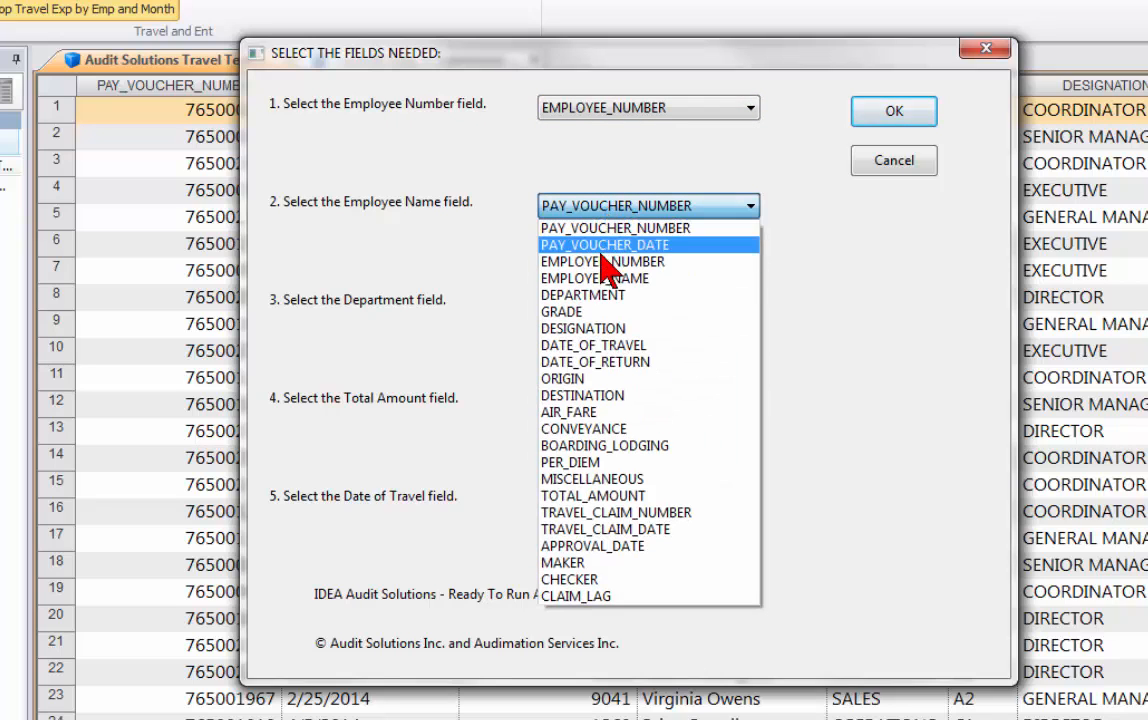
pyautogui.click(600, 279)
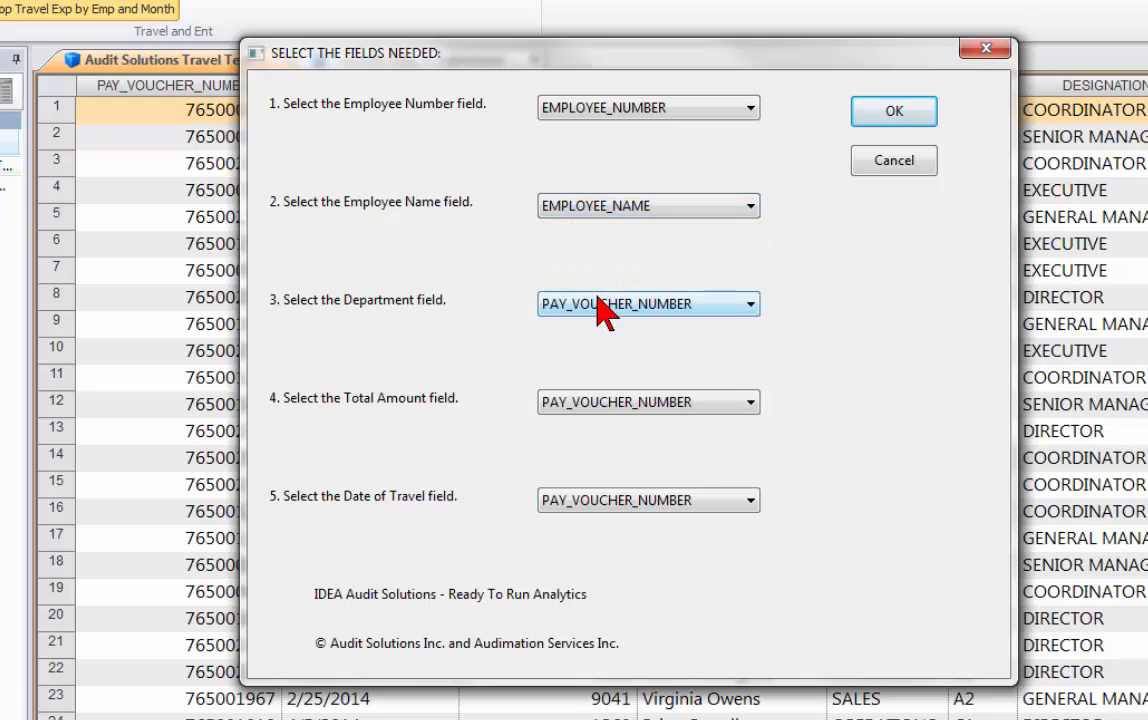
pyautogui.click(598, 306)
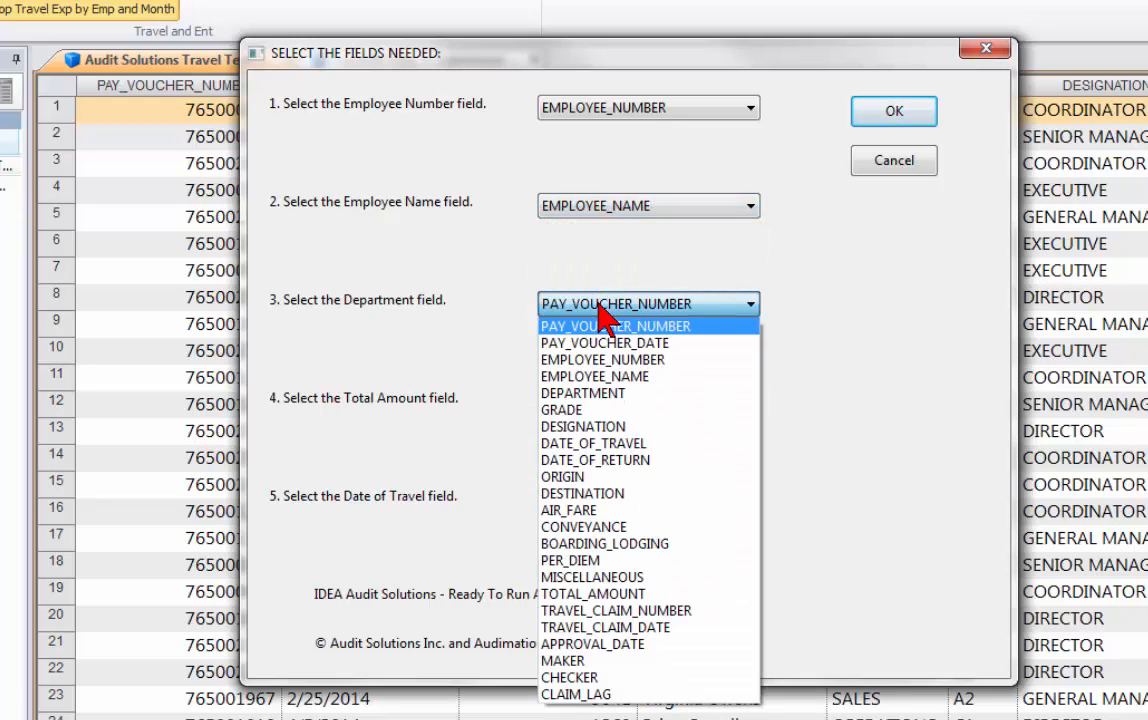
pyautogui.click(590, 392)
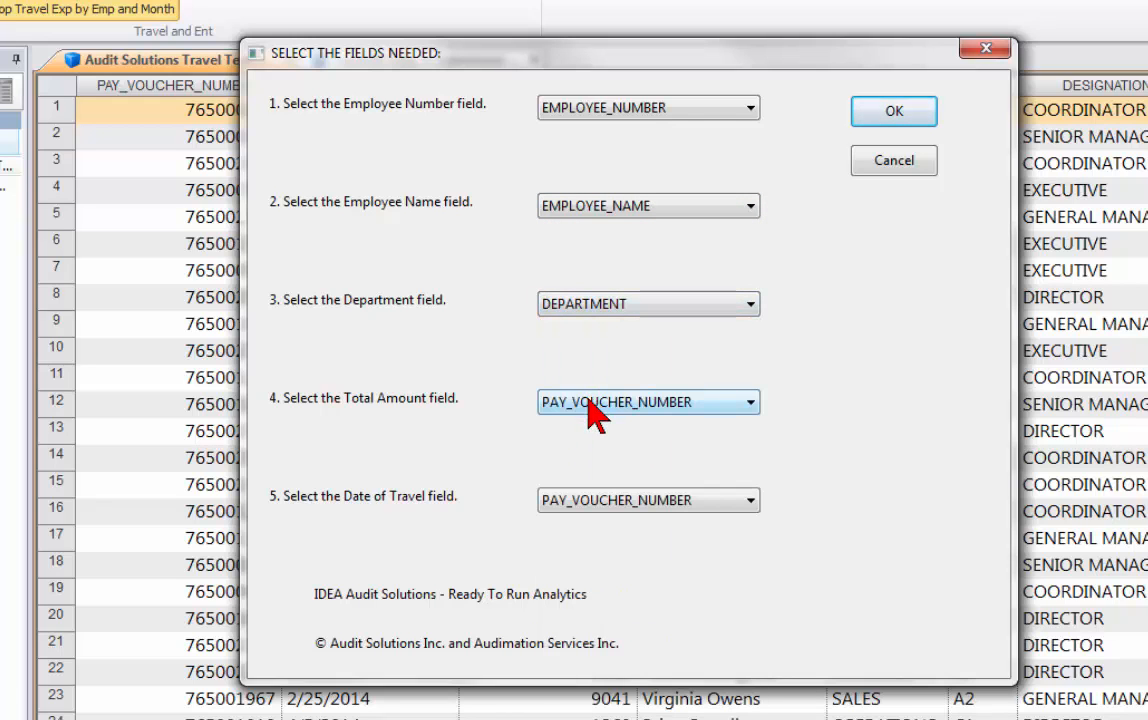
# Run the analysis with TOTAL_AMOUNT as Total Amount and DATE_OF_TRAVEL as Date of Travel, and expand the Department Month database in the project tree.
pyautogui.click(555, 404)
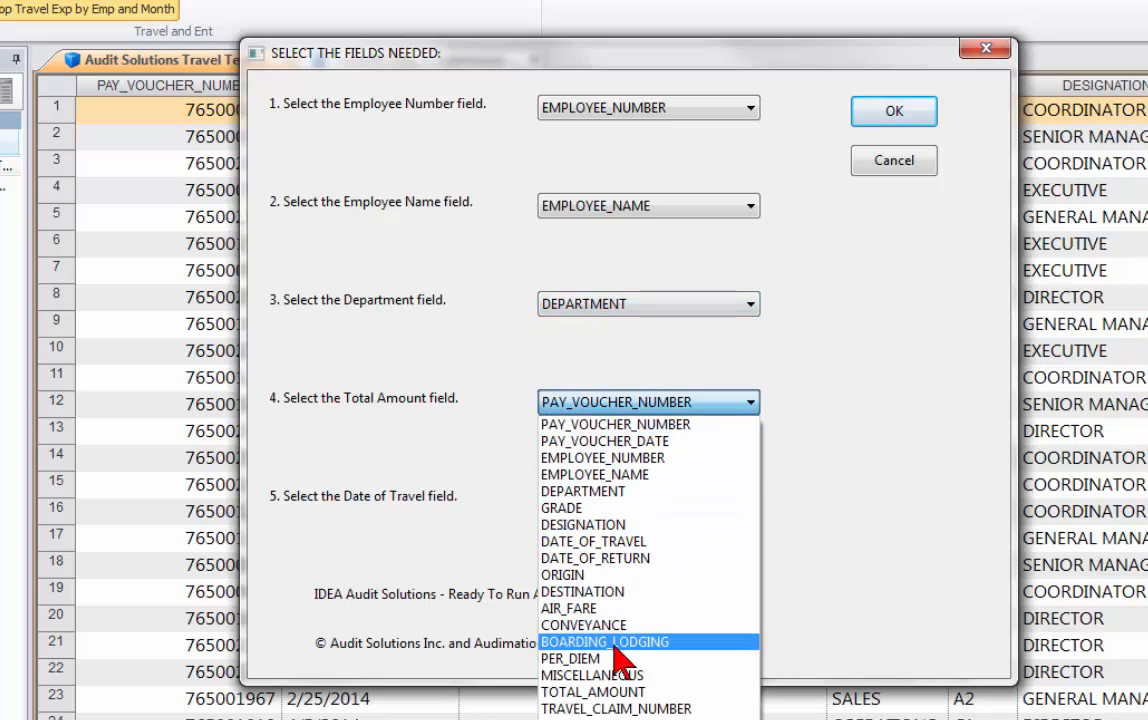
pyautogui.click(562, 691)
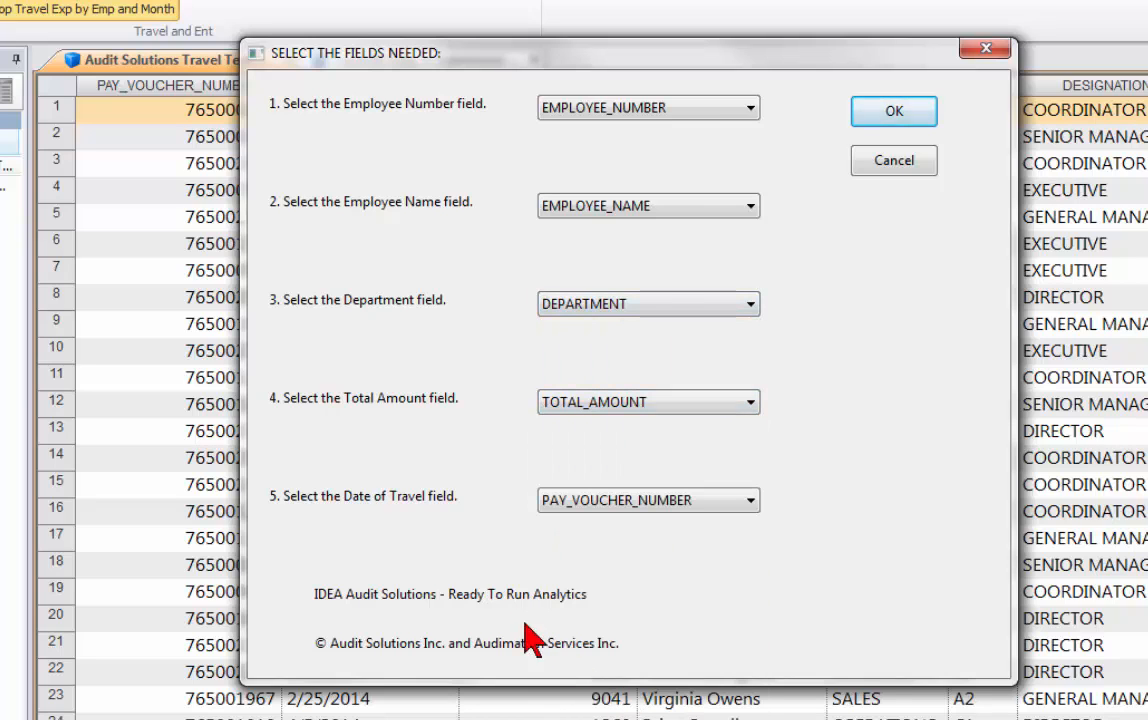
pyautogui.click(555, 502)
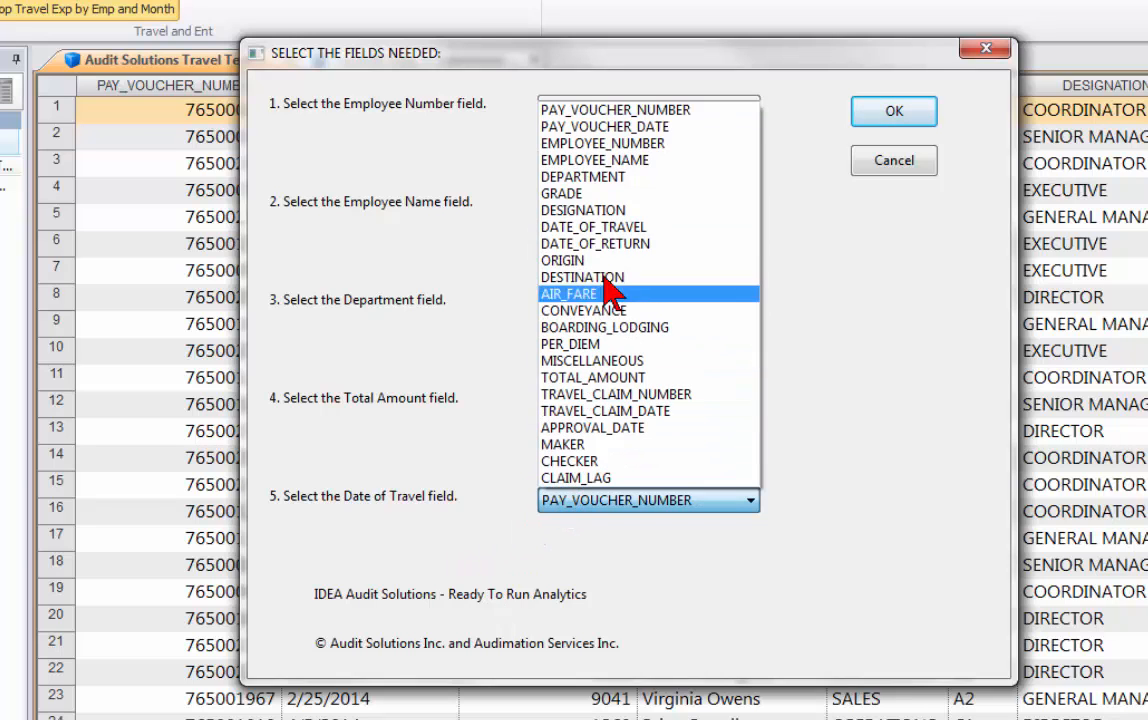
pyautogui.click(607, 229)
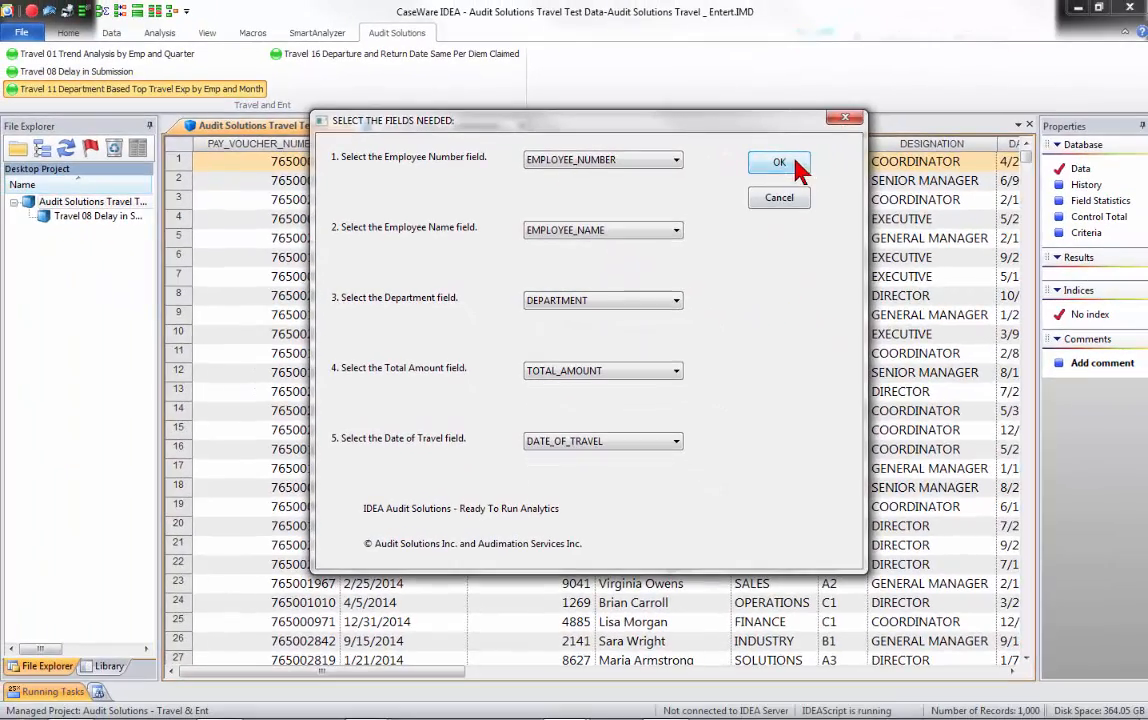
pyautogui.click(883, 116)
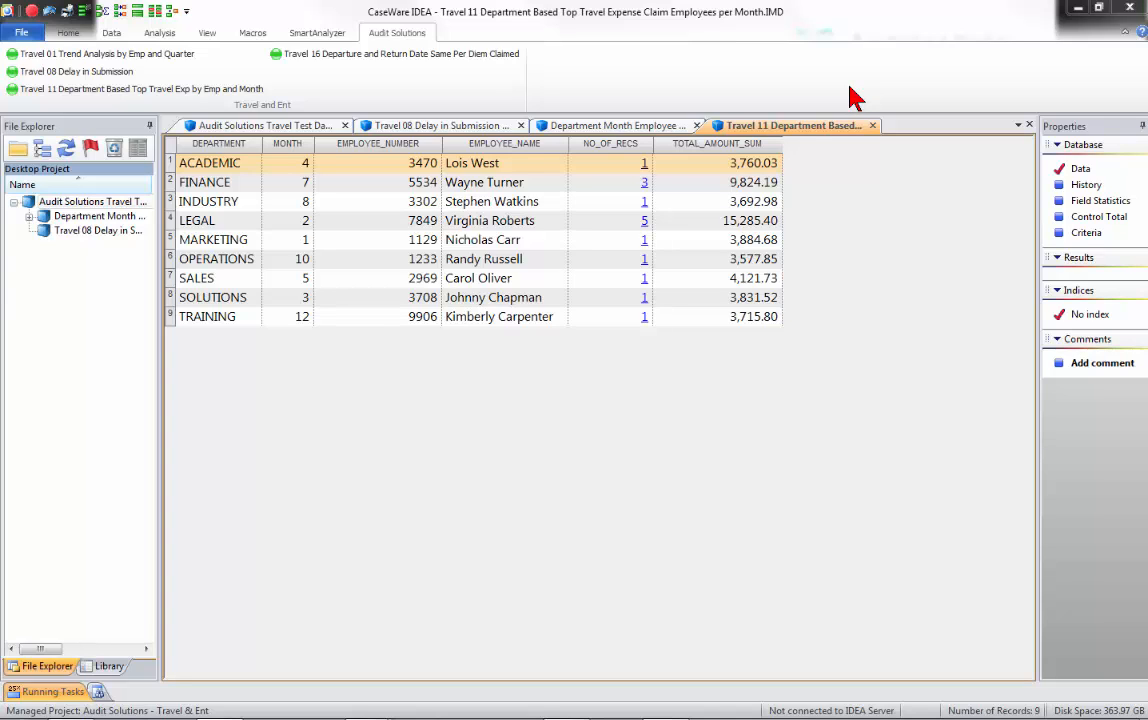
pyautogui.click(29, 217)
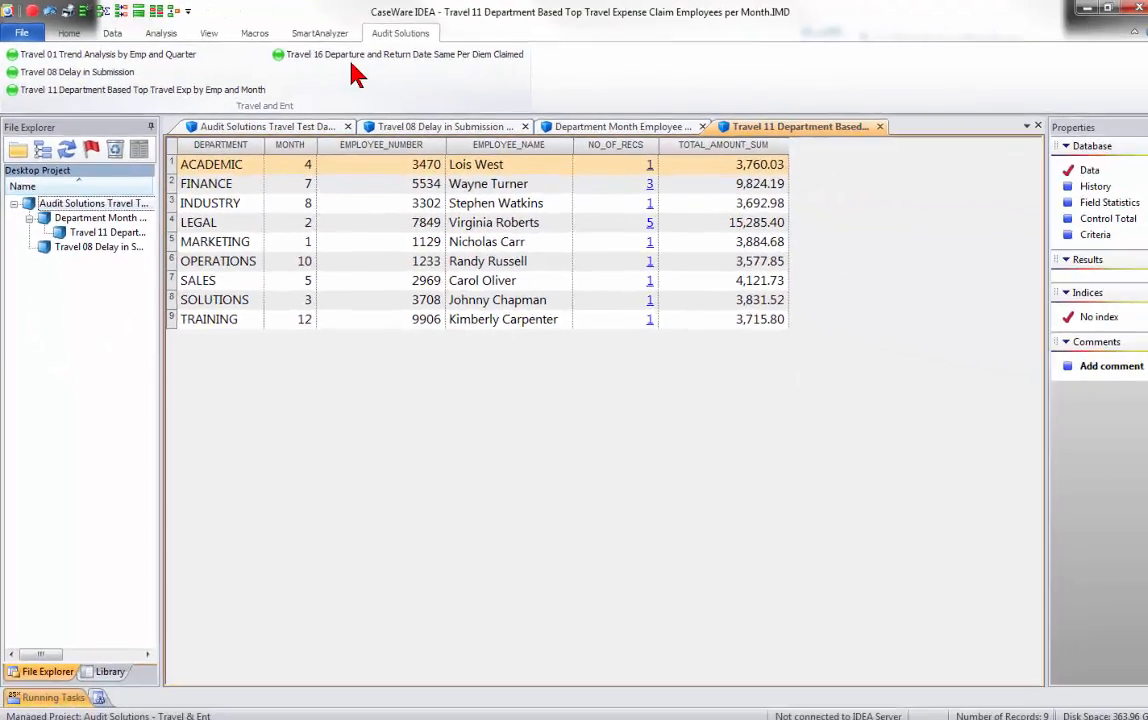
# Start the Travel 16 Departure and Return Date Same Per Diem Claimed analysis on the Audit Solutions Travel Test database.
pyautogui.click(633, 97)
pyautogui.click(655, 416)
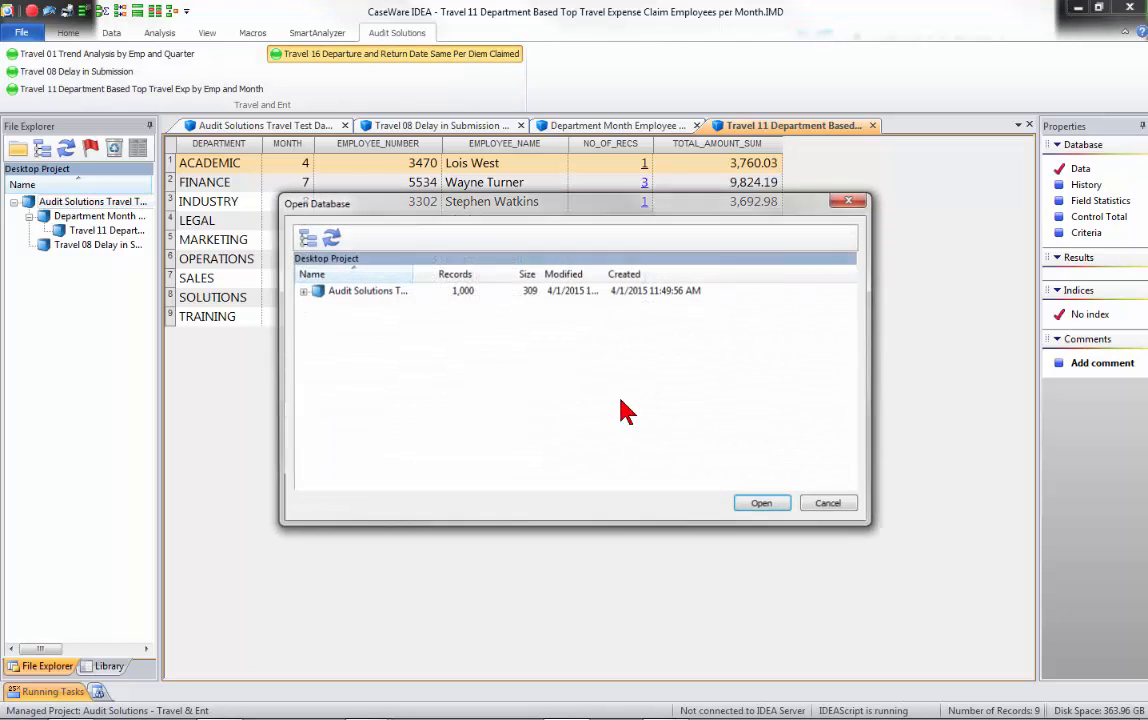
pyautogui.click(765, 505)
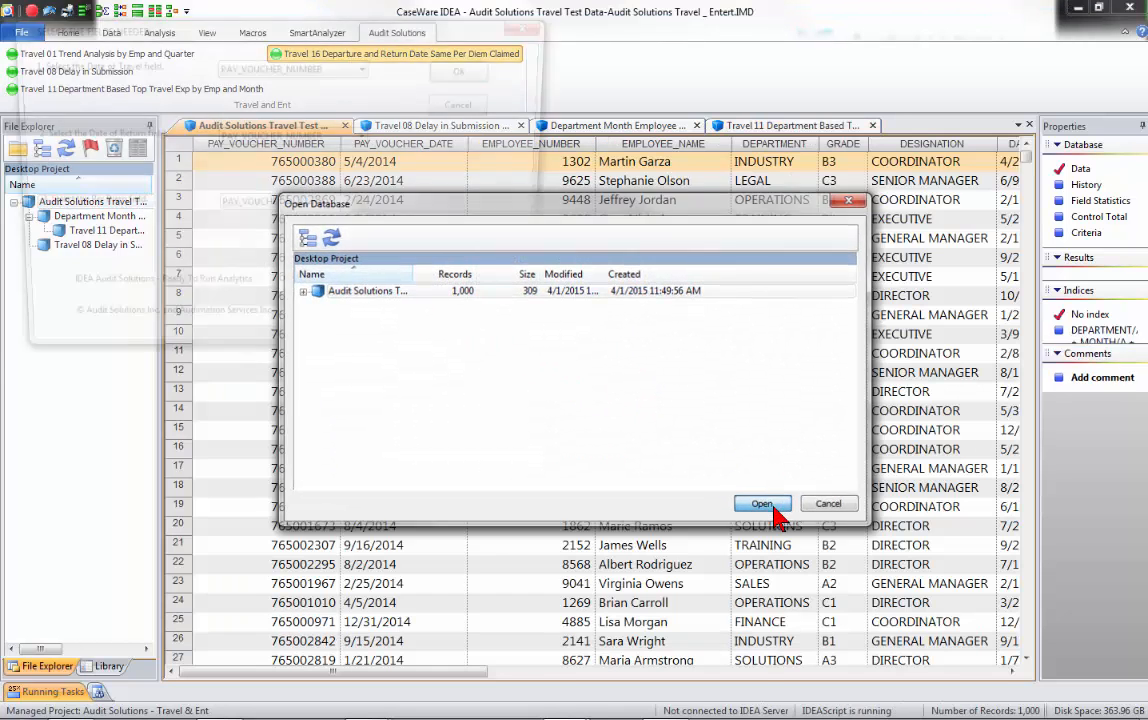
# Run the Travel 16 analysis with DATE_OF_TRAVEL as Date of Travel, DATE_OF_RETURN as Date of Return and PER_DIEM as Per Diem.
pyautogui.moveTo(328, 46); pyautogui.dragTo(505, 148)
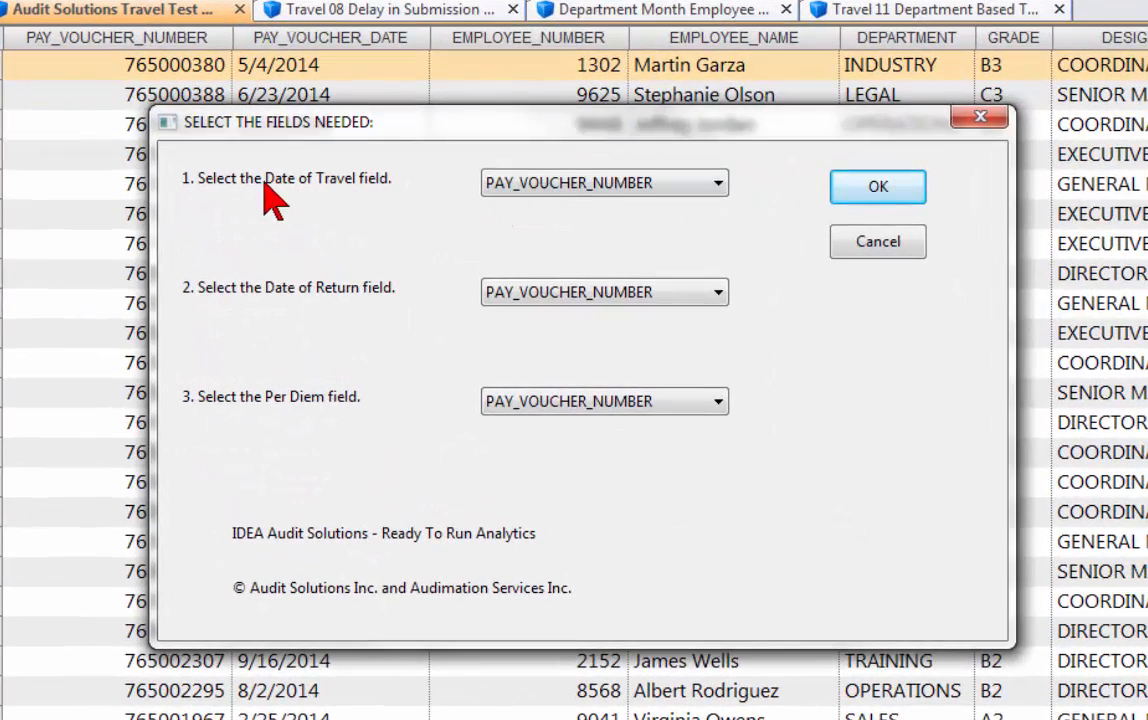
pyautogui.click(718, 183)
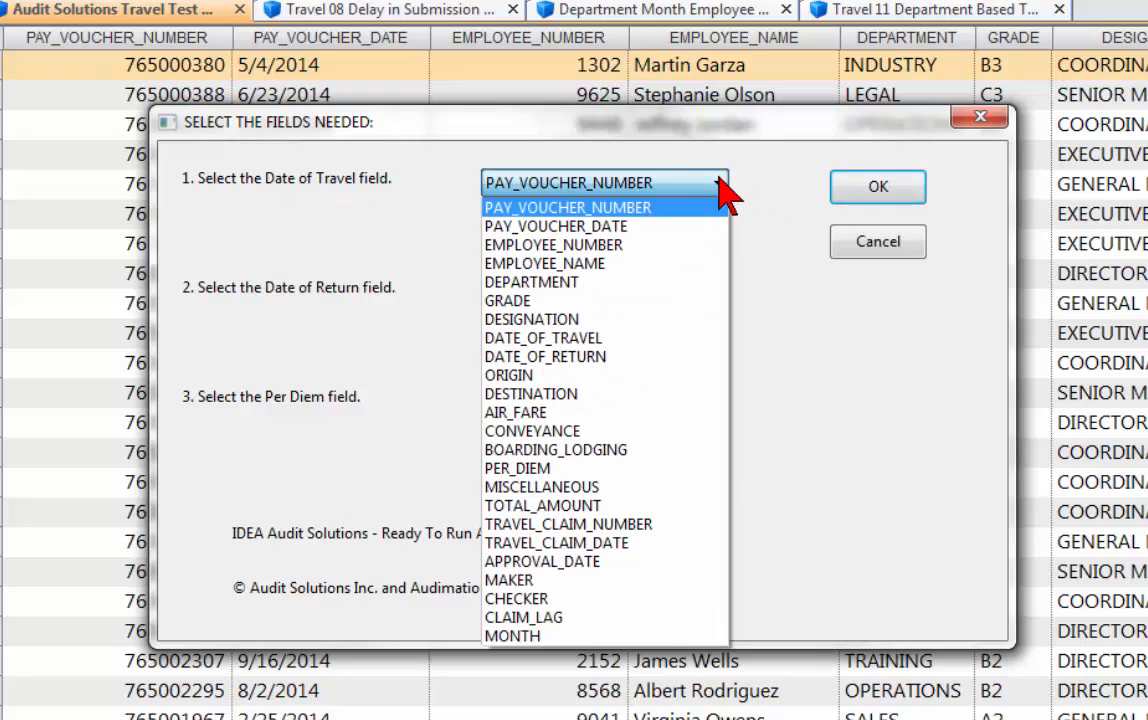
pyautogui.click(605, 338)
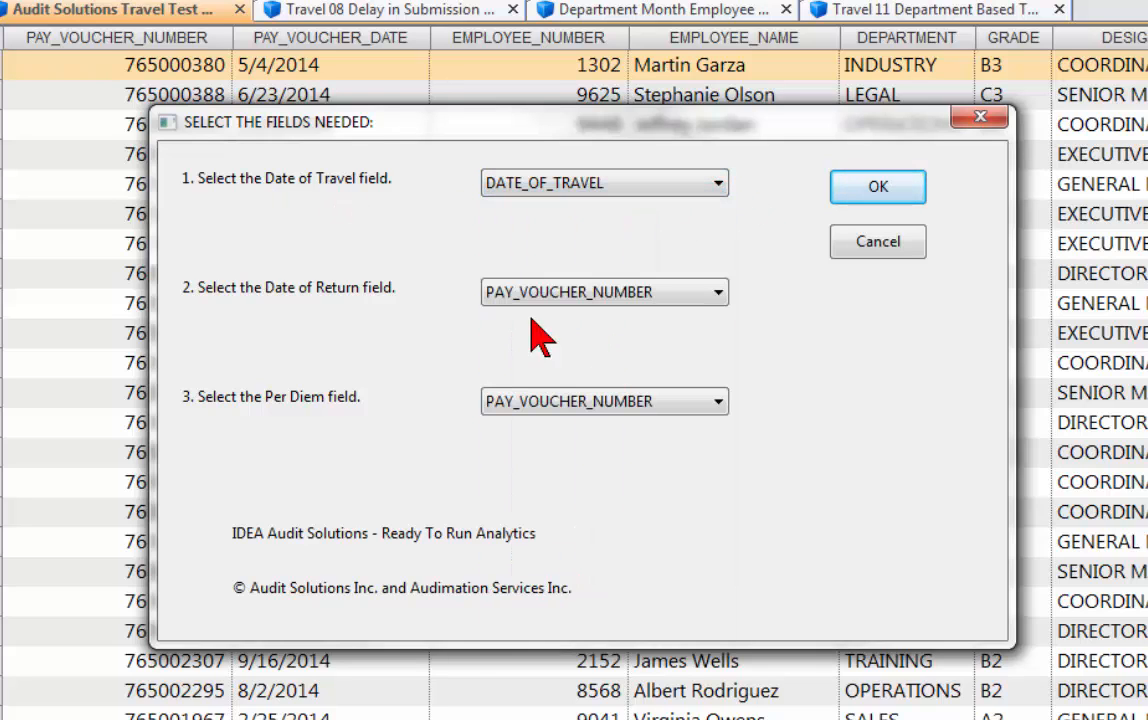
pyautogui.click(716, 294)
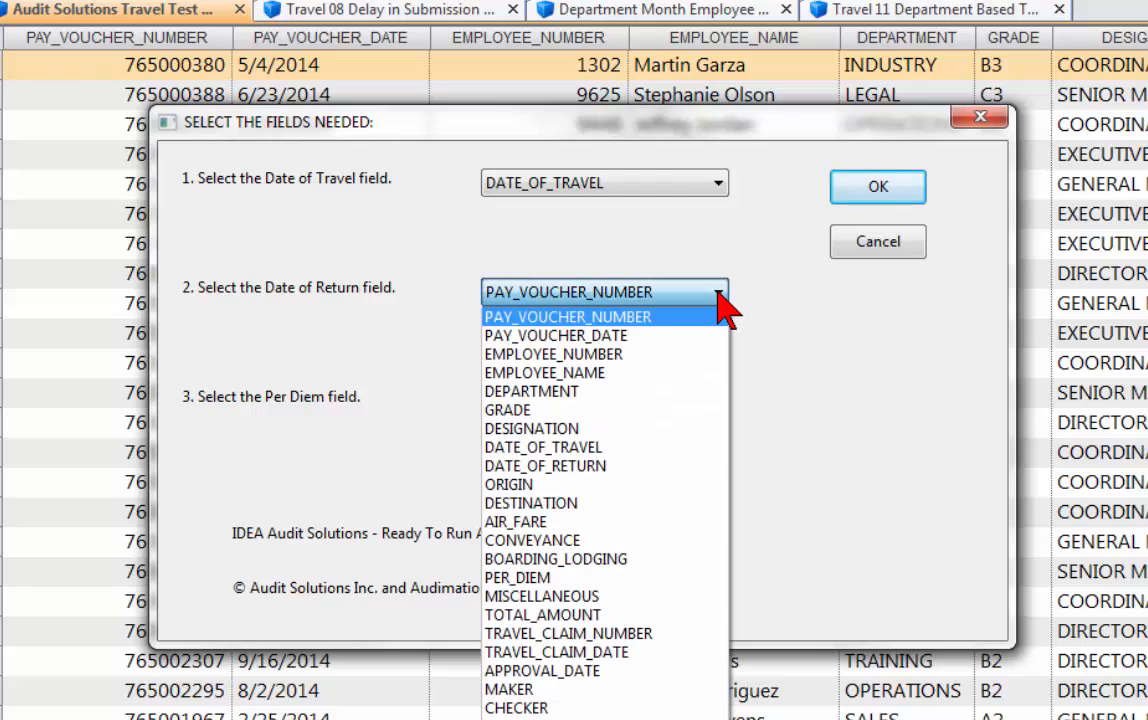
pyautogui.click(636, 468)
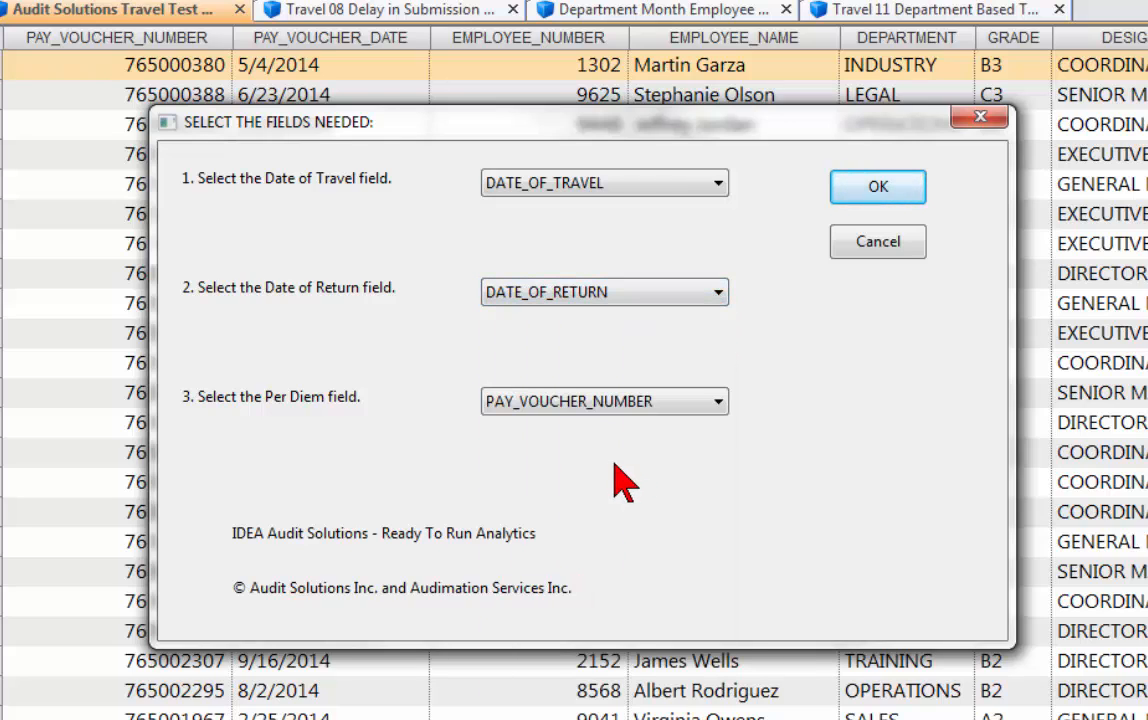
pyautogui.click(718, 401)
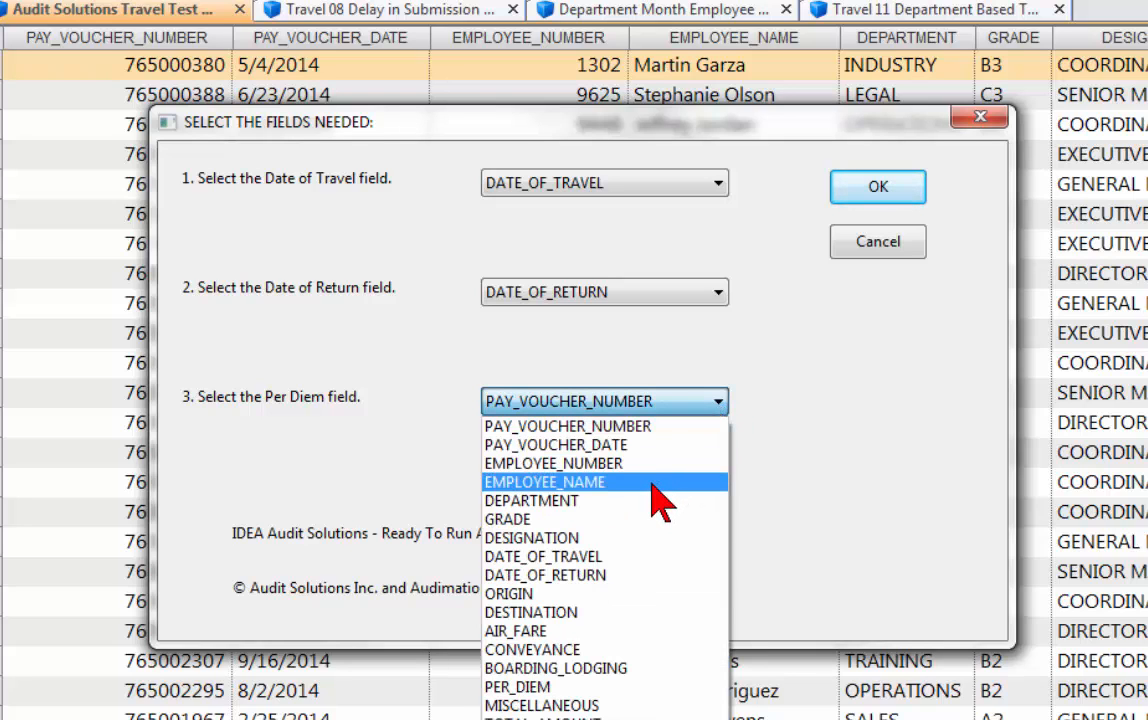
pyautogui.click(541, 688)
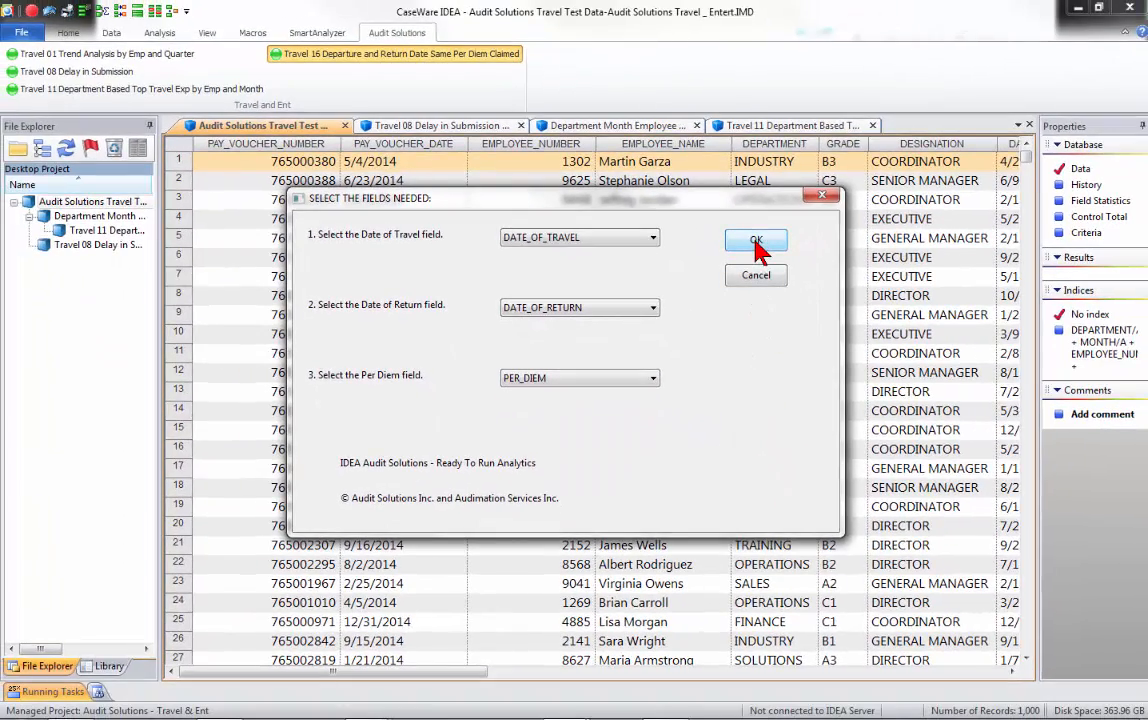
pyautogui.click(757, 243)
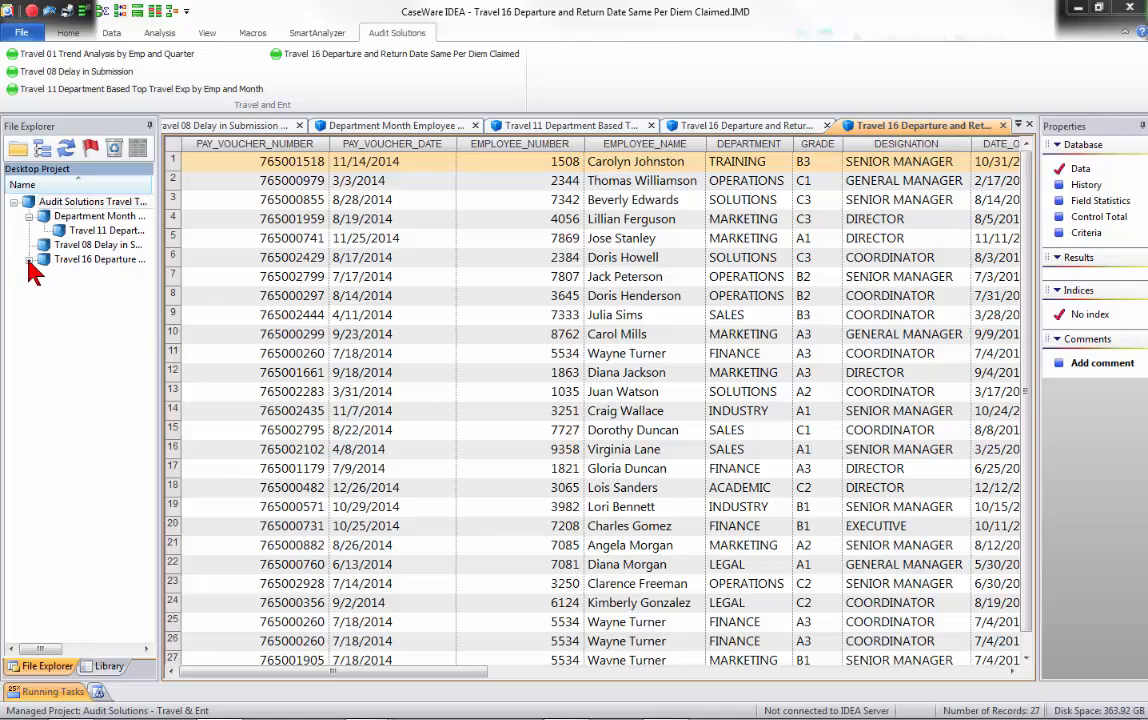
# Close the open Department Month, Travel 08, Travel 11 and both Travel 16 result databases, keeping the Audit Solutions Travel Test database open.
pyautogui.click(476, 127)
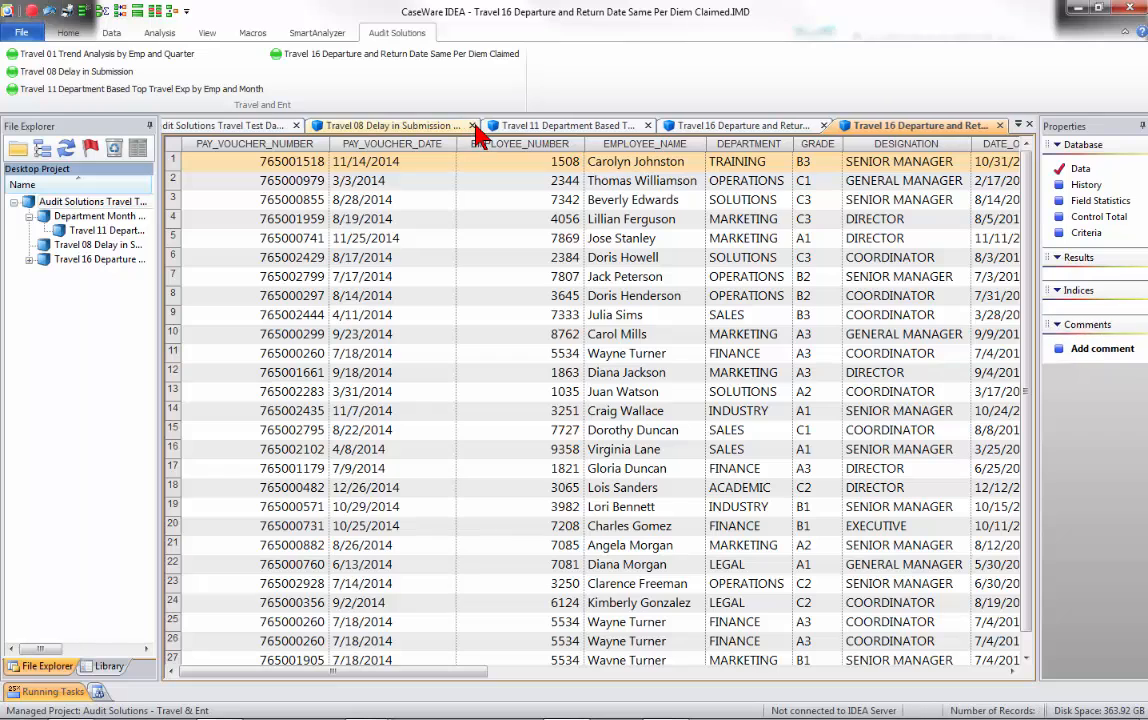
pyautogui.click(475, 127)
pyautogui.click(520, 127)
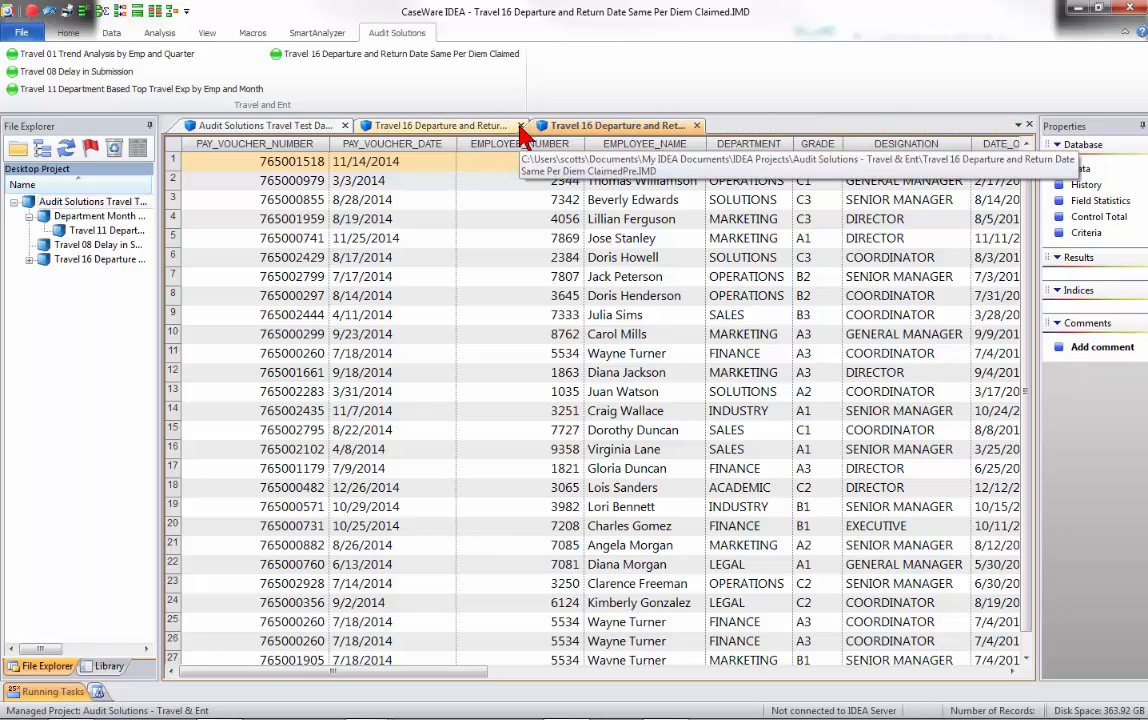
pyautogui.click(520, 127)
pyautogui.click(520, 127)
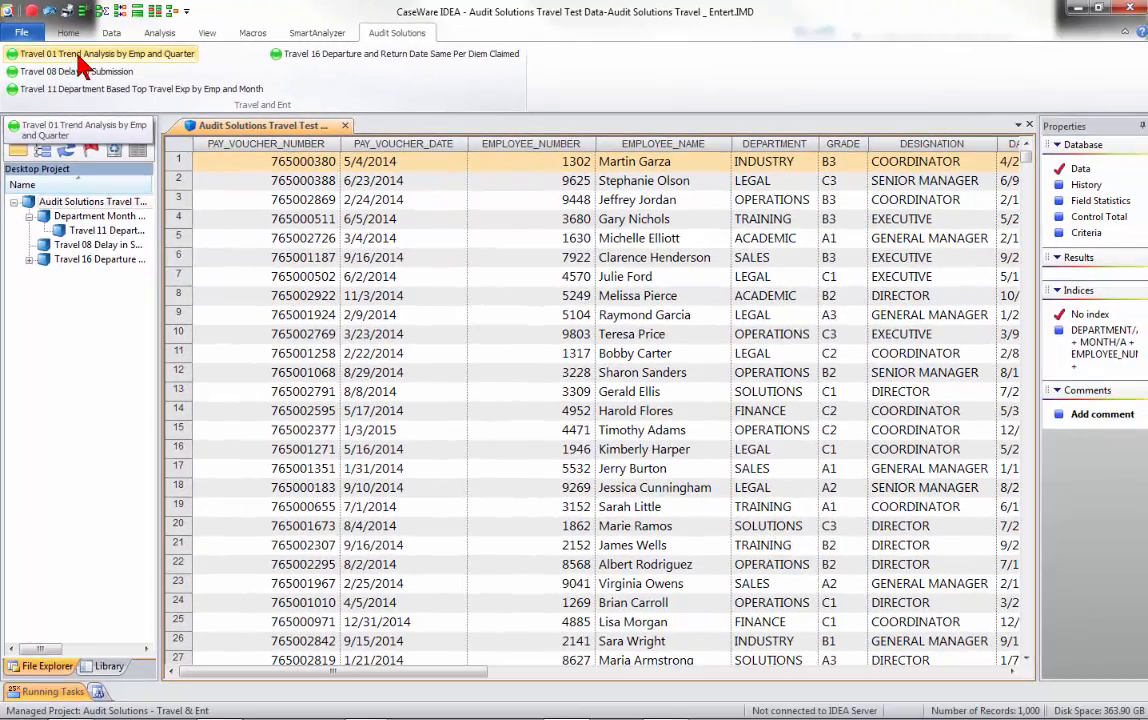
# Start the Travel 01 Trend Analysis by Emp and Quarter on the Audit Solutions Travel Test database.
pyautogui.click(83, 56)
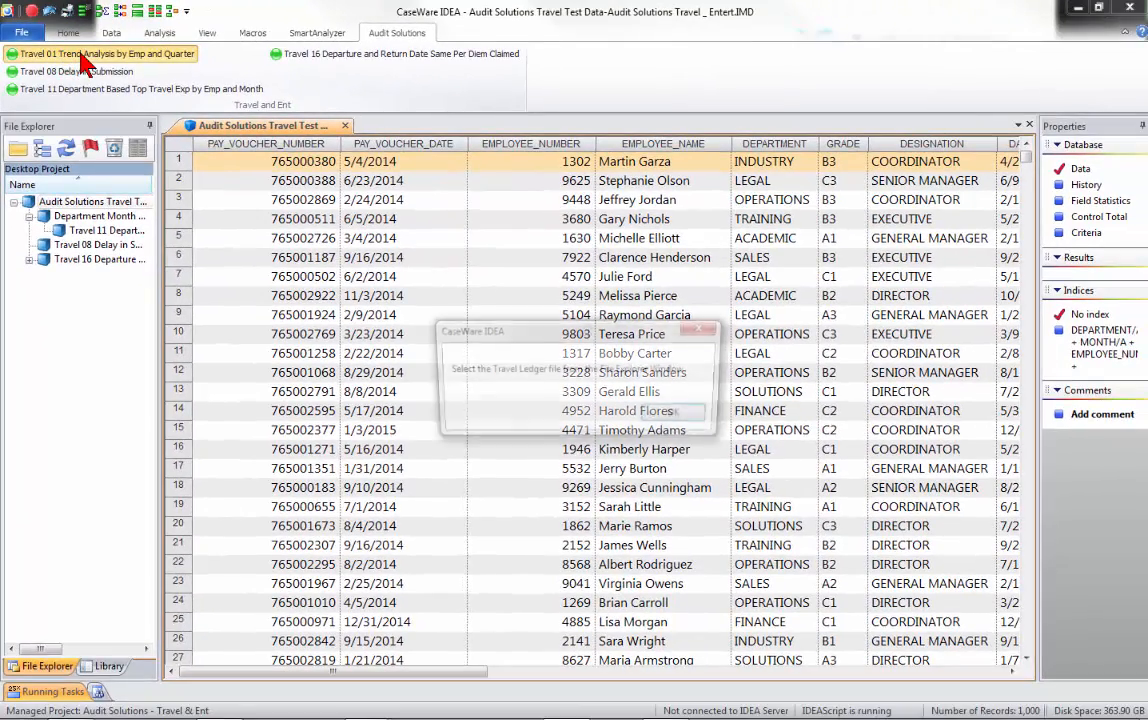
pyautogui.click(690, 418)
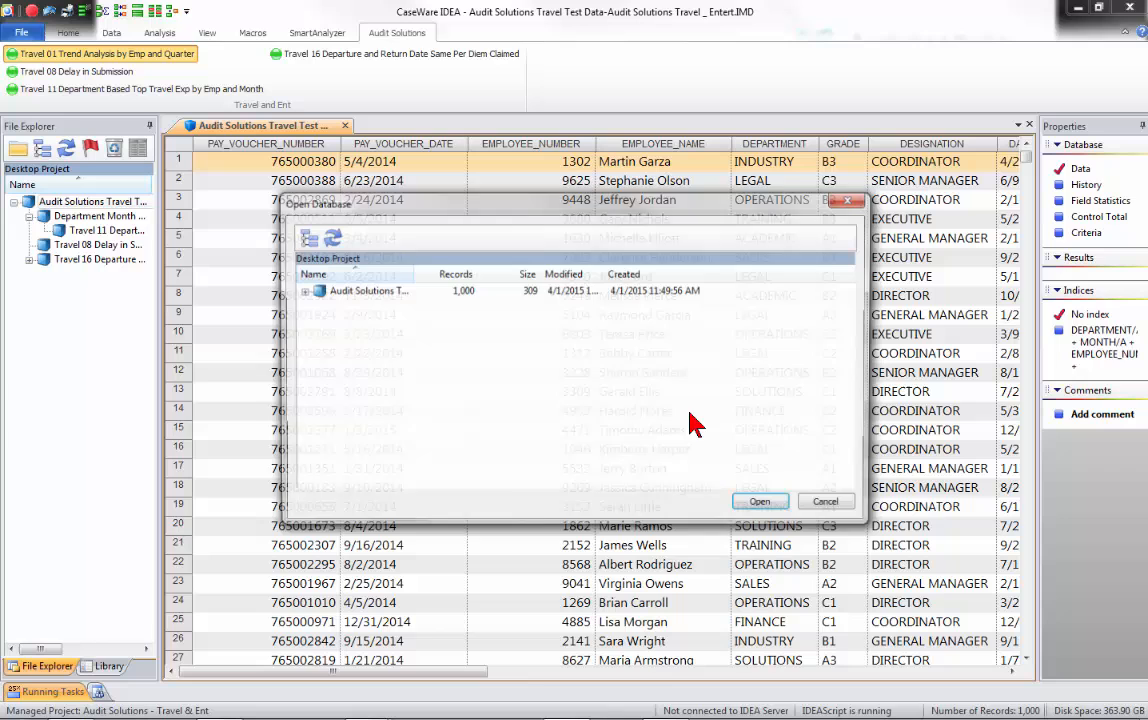
pyautogui.click(351, 296)
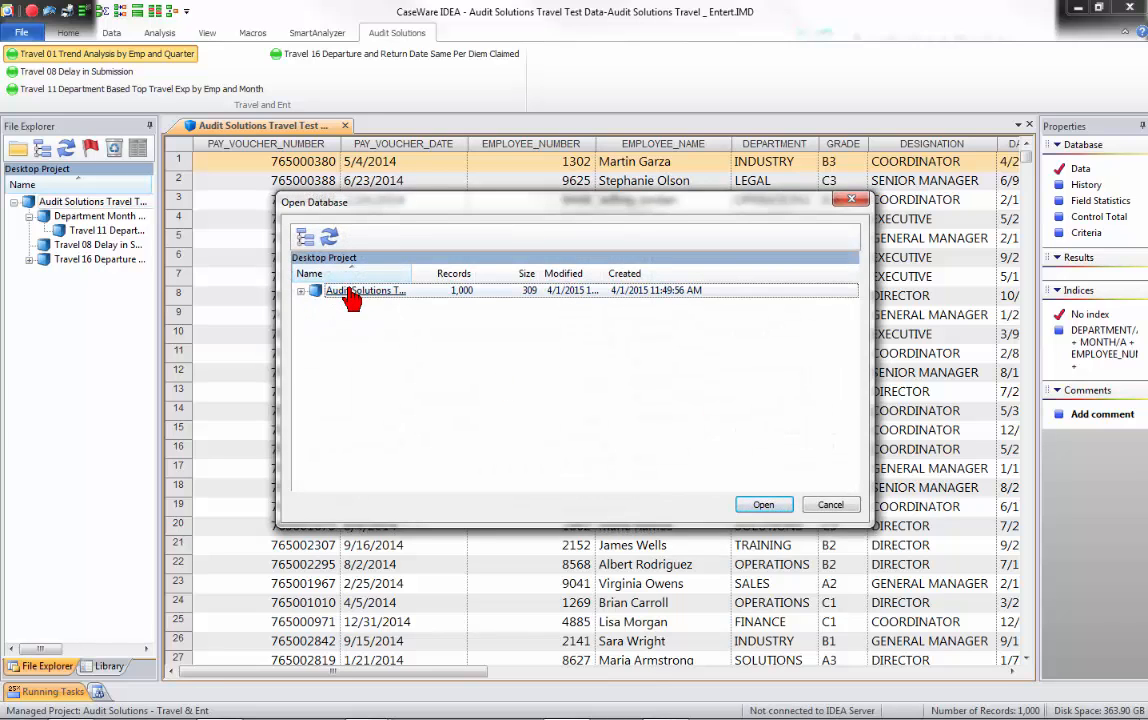
pyautogui.click(763, 504)
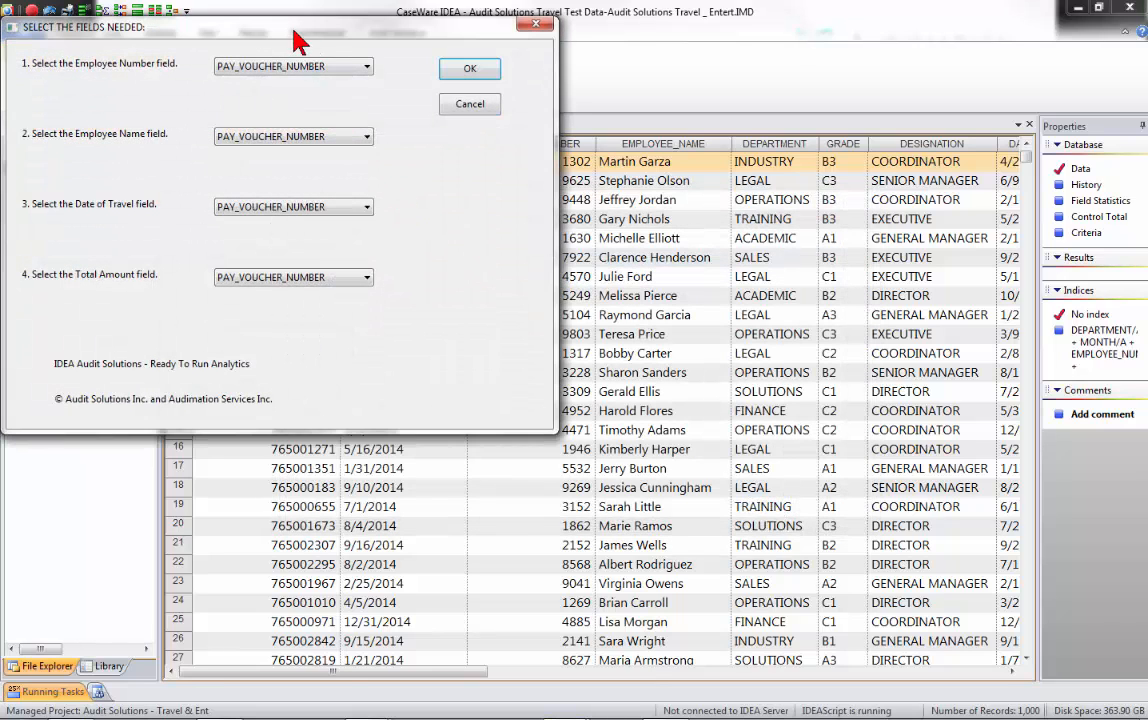
# Assign EMPLOYEE_NUMBER and EMPLOYEE_NAME as the Employee Number and Employee Name fields of the trend analysis.
pyautogui.moveTo(295, 30); pyautogui.dragTo(574, 138)
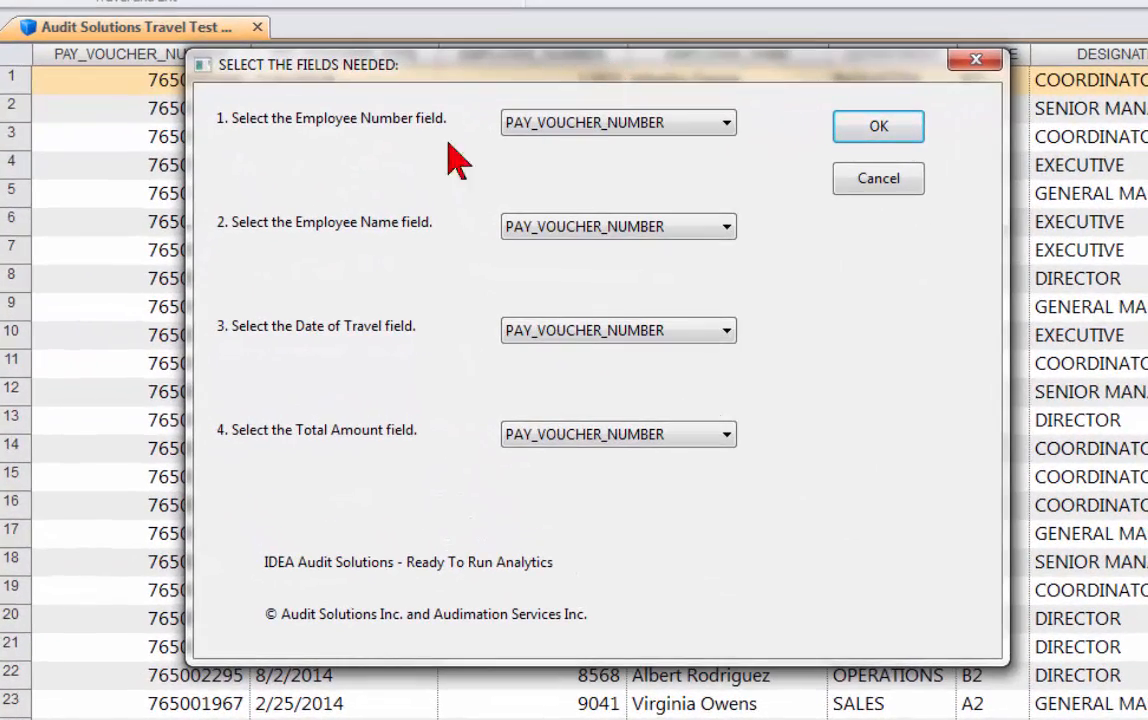
pyautogui.click(576, 128)
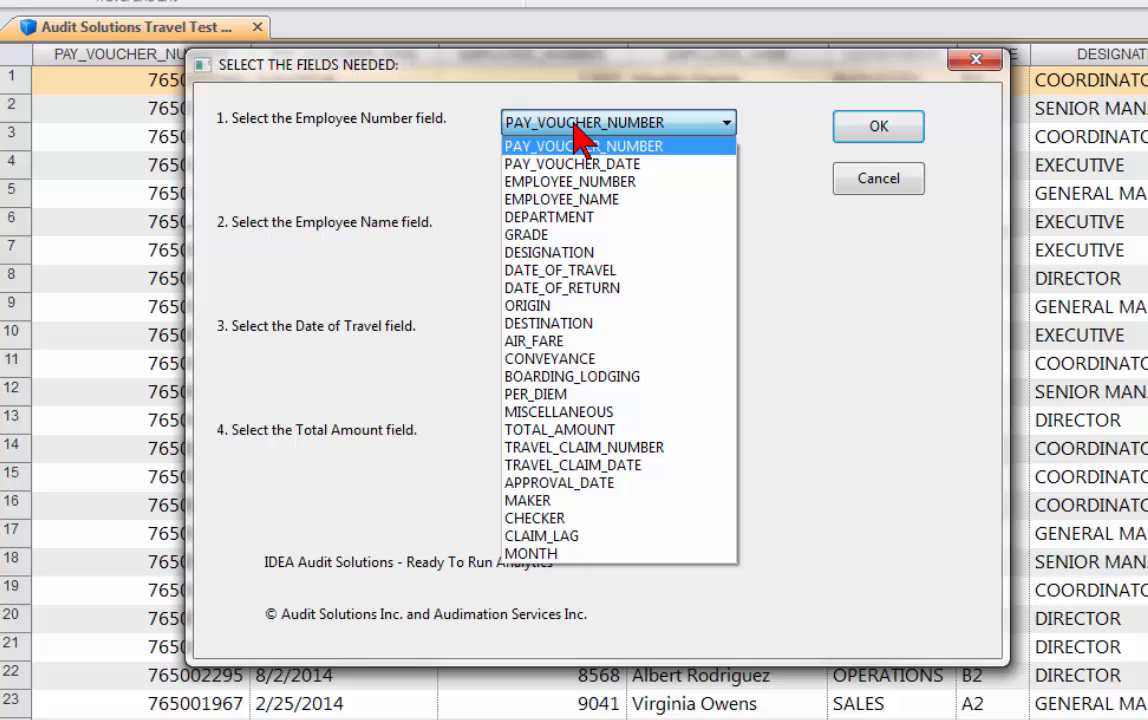
pyautogui.click(578, 183)
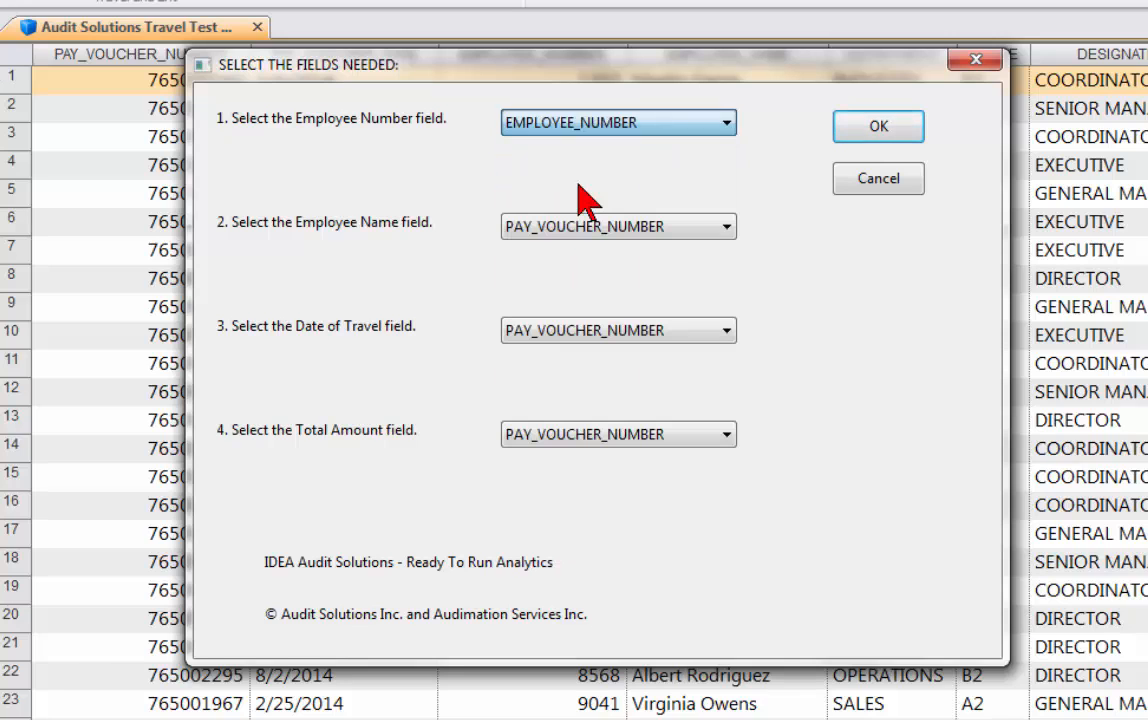
pyautogui.click(588, 227)
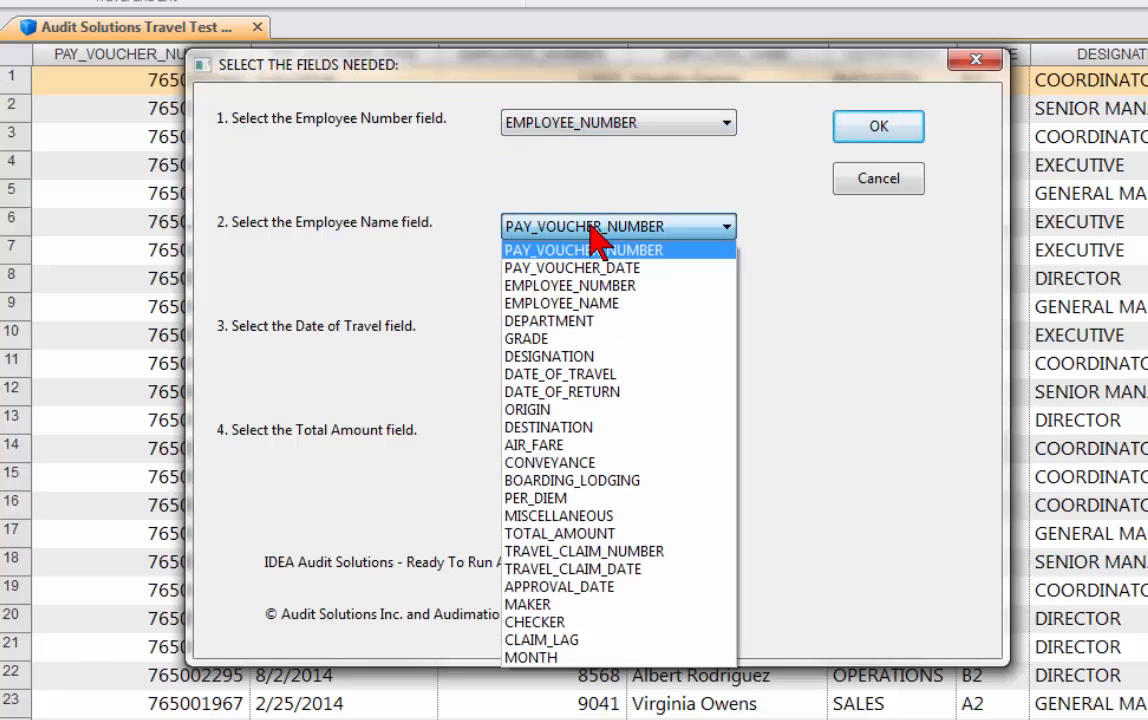
pyautogui.click(594, 302)
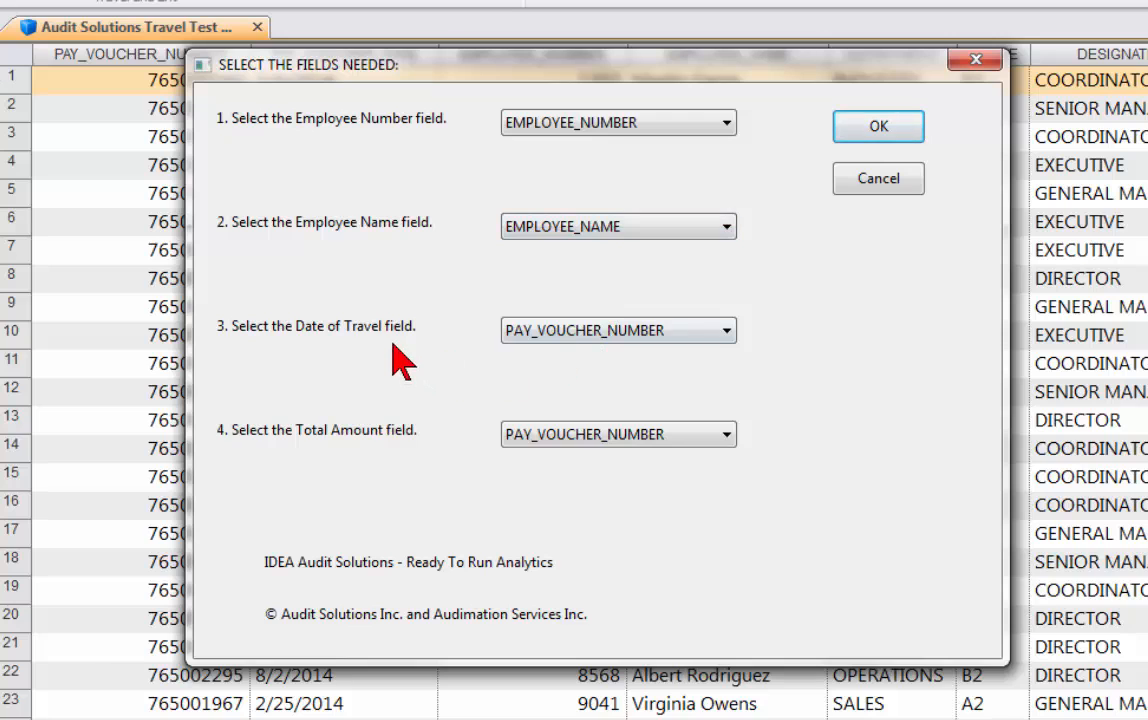
# Run the trend analysis with DATE_OF_TRAVEL as Date of Travel and TOTAL_AMOUNT as Total Amount.
pyautogui.click(569, 334)
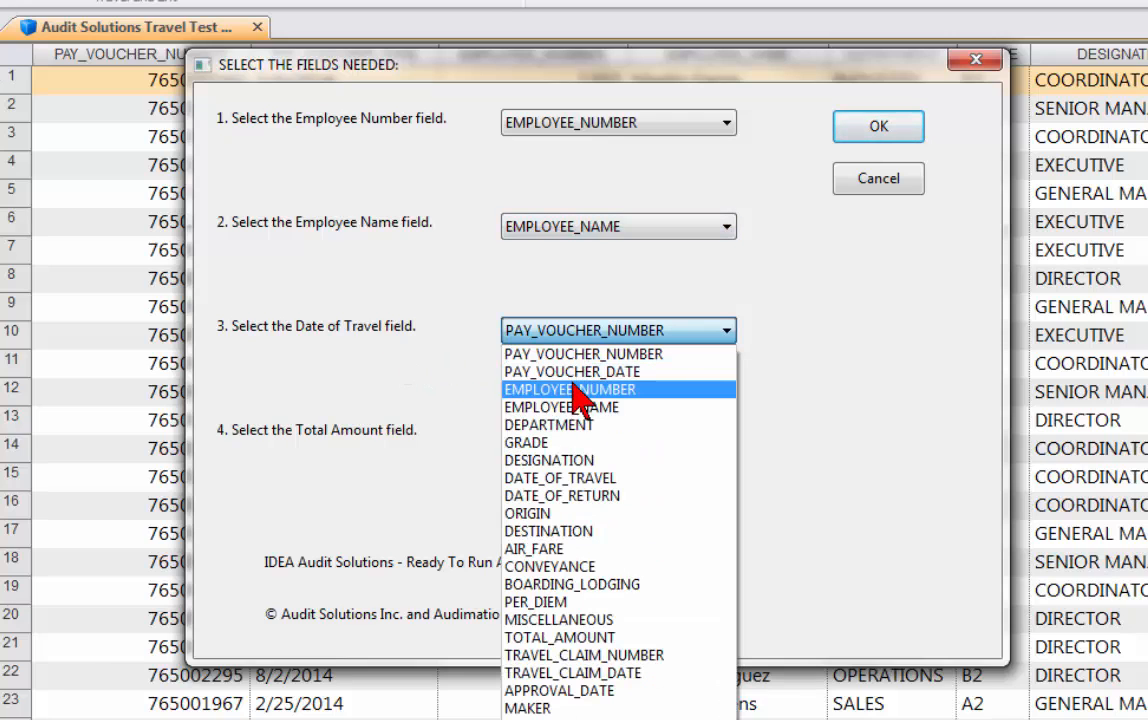
pyautogui.click(570, 480)
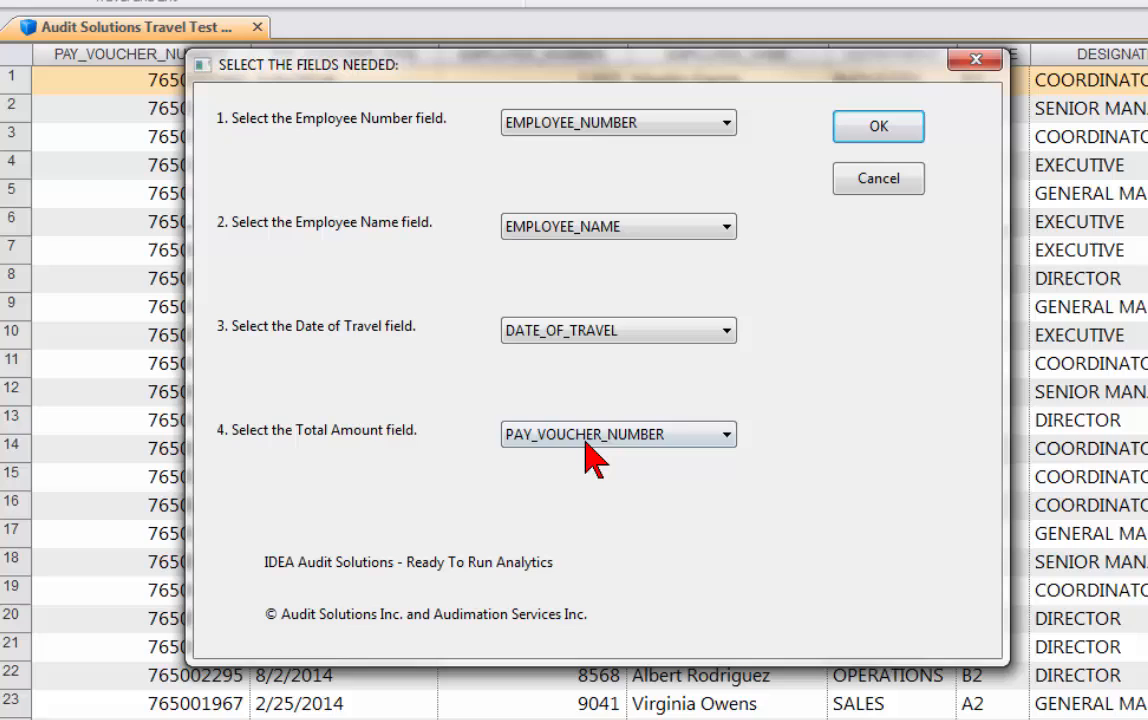
pyautogui.click(525, 437)
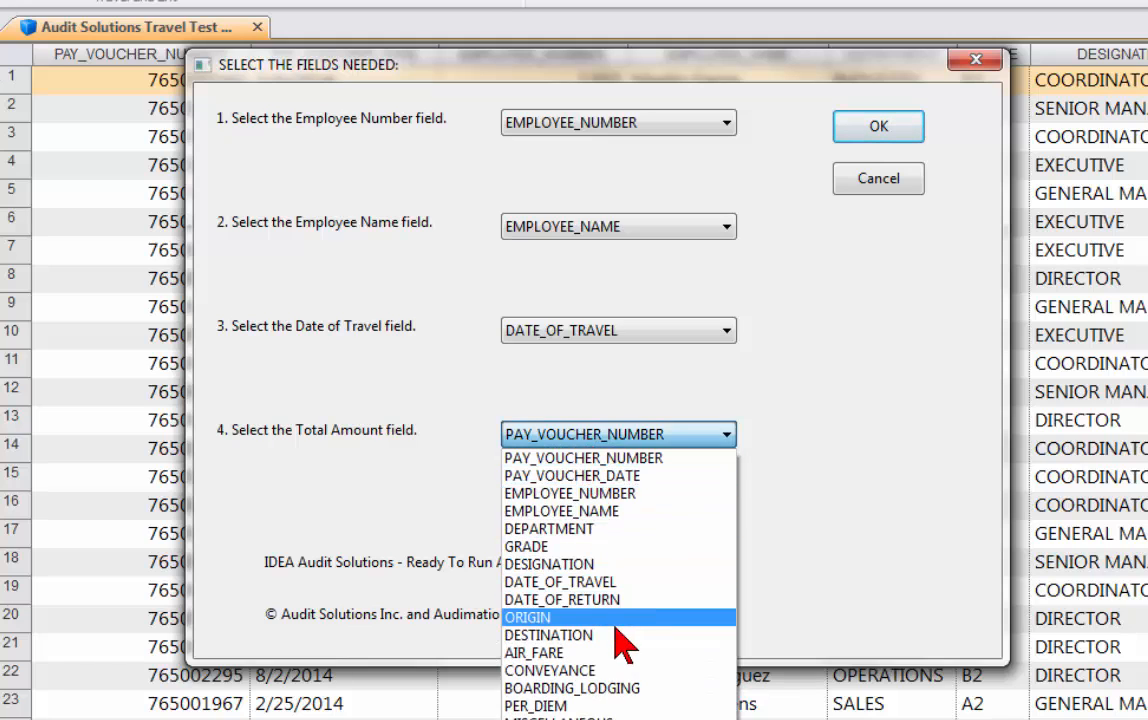
pyautogui.click(606, 719)
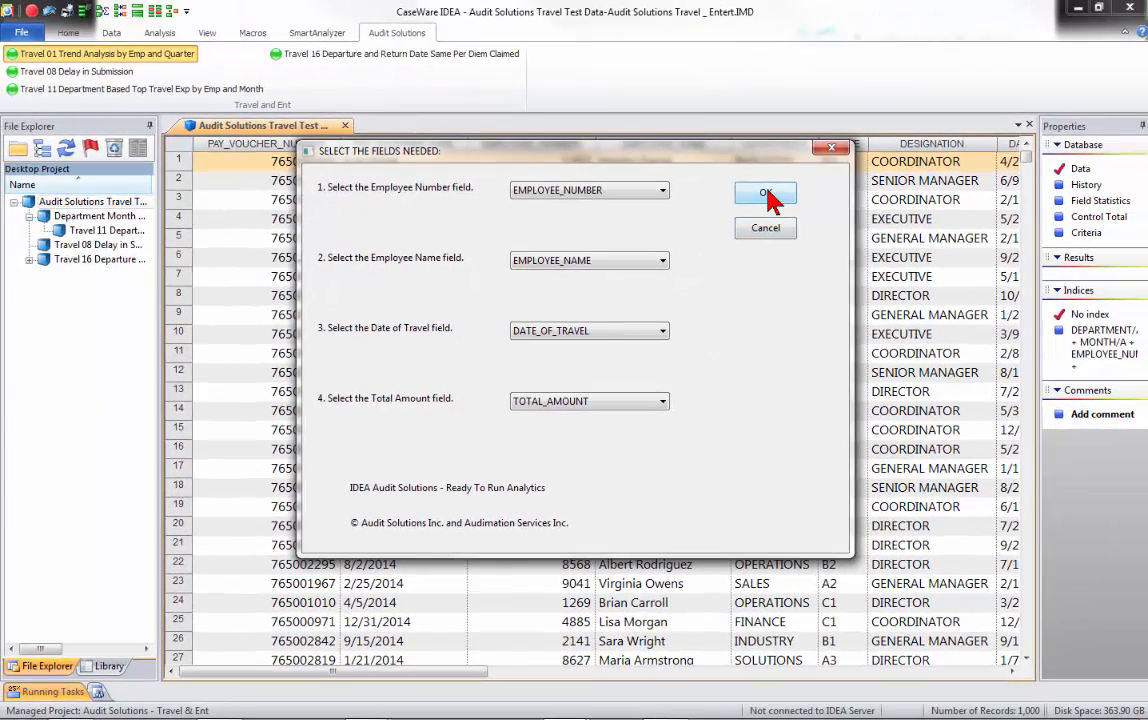
pyautogui.click(766, 195)
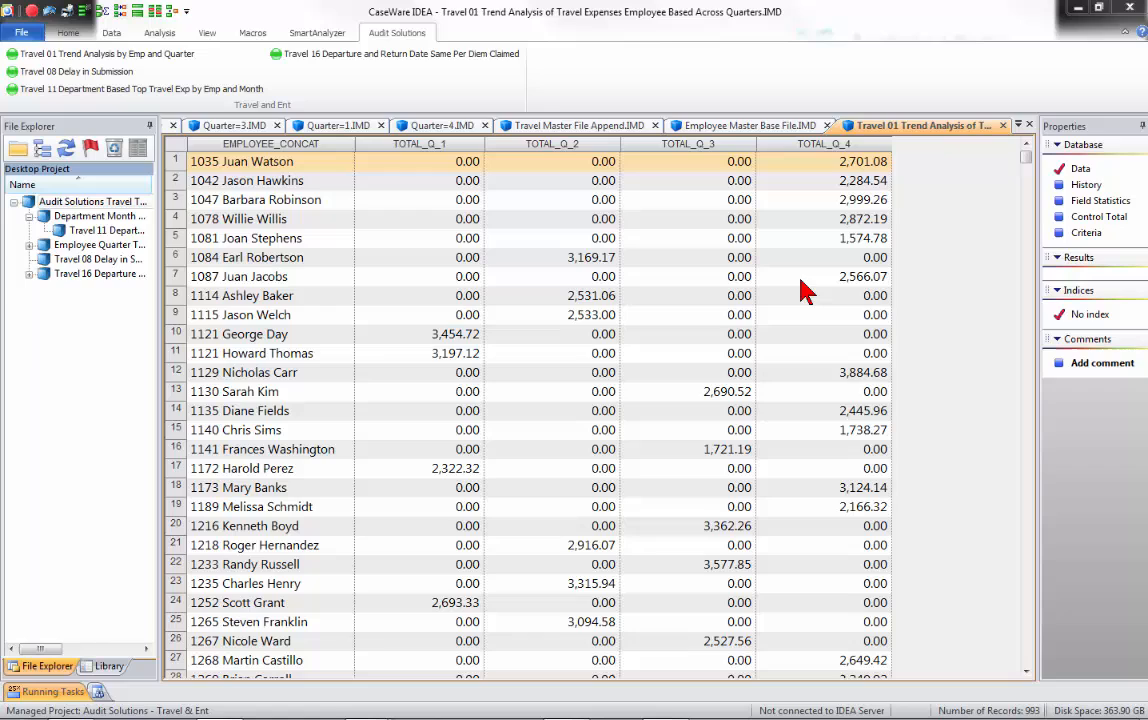
# Review the processing history of the Travel 01 trend analysis result and return to its data view.
pyautogui.click(1086, 185)
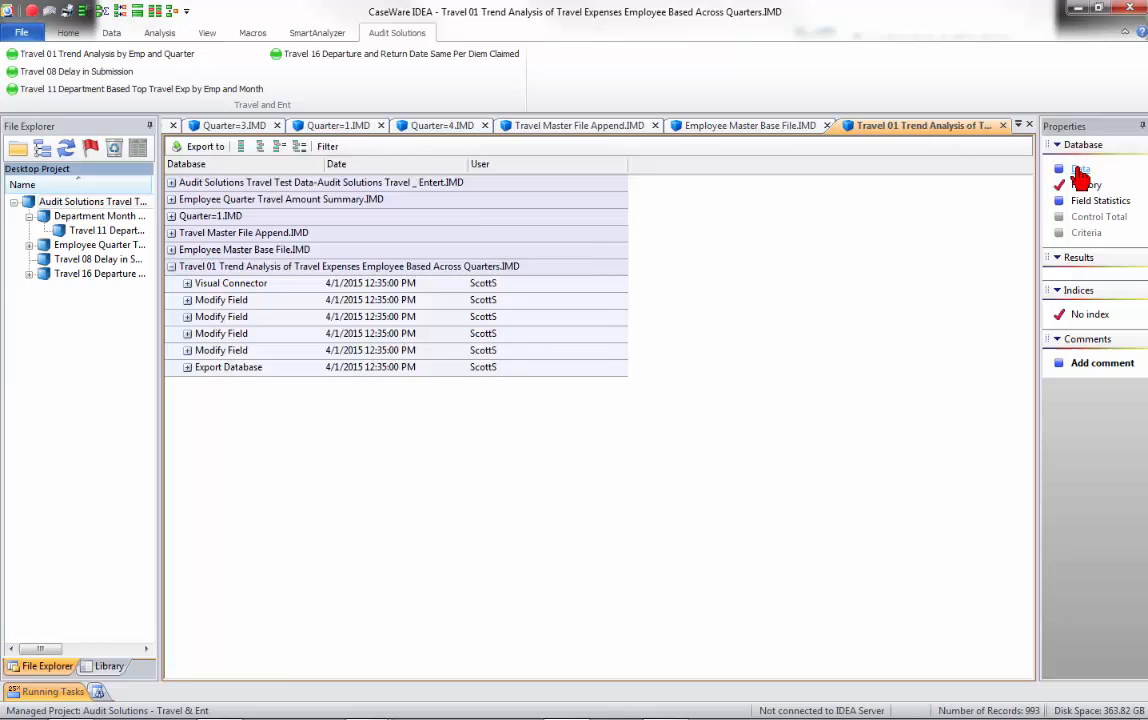
pyautogui.click(1079, 170)
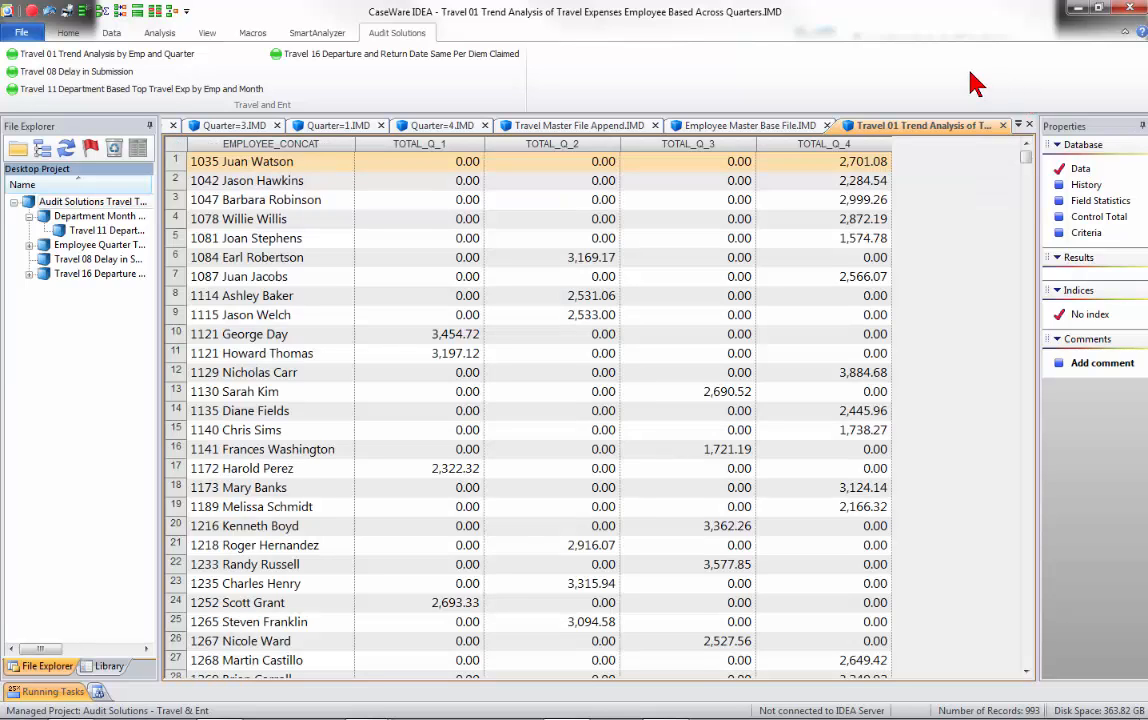